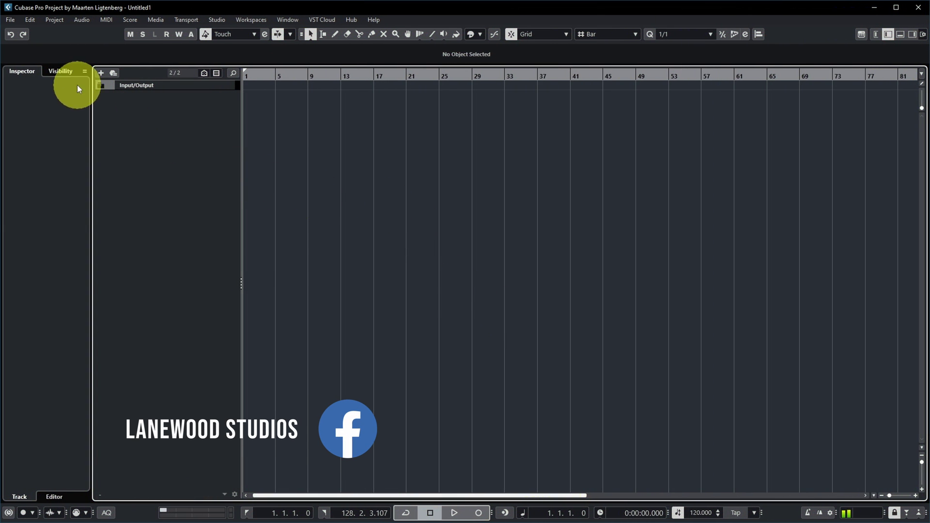
# Open the Hub from the File menu, cancel it, then reopen it from the Hub menu.
pyautogui.click(11, 19)
pyautogui.click(17, 40)
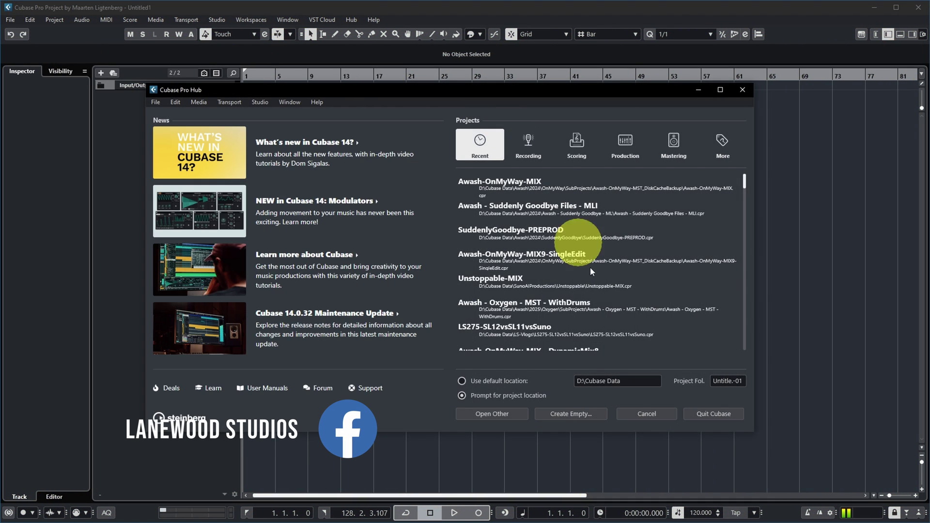
pyautogui.click(644, 415)
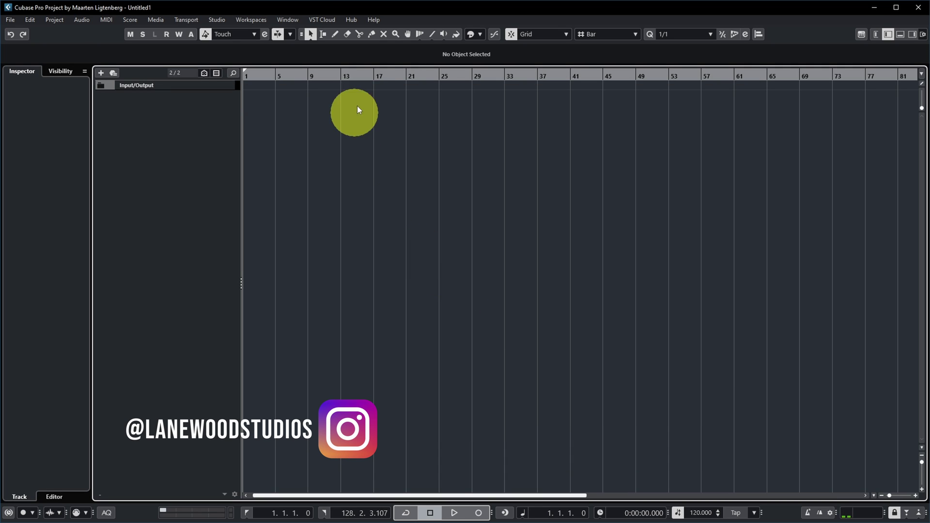
pyautogui.click(351, 22)
pyautogui.click(361, 28)
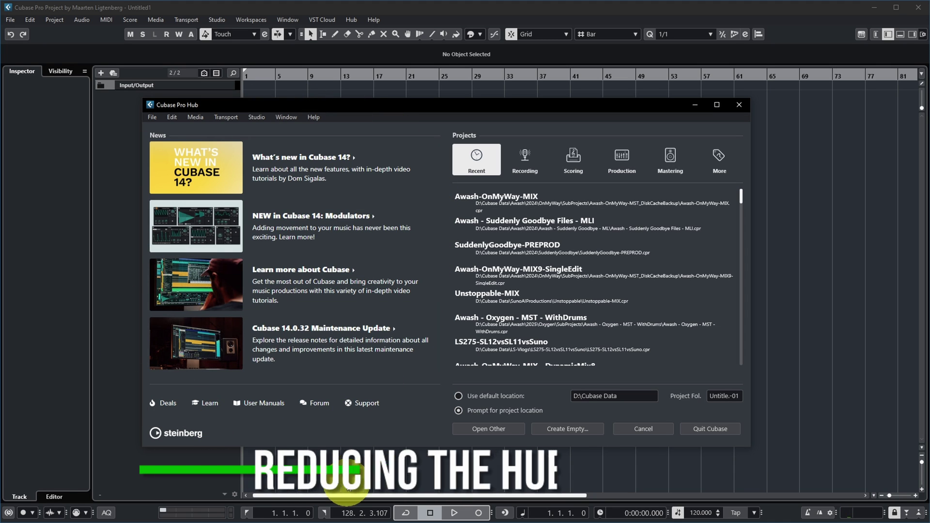
# Turn off Show News in Hub in the General preferences.
pyautogui.click(646, 428)
pyautogui.click(29, 20)
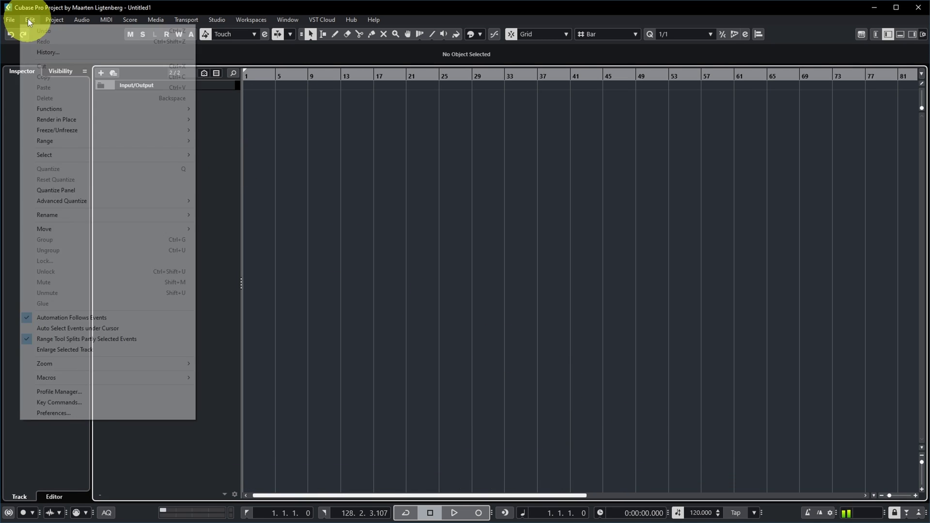
pyautogui.click(62, 413)
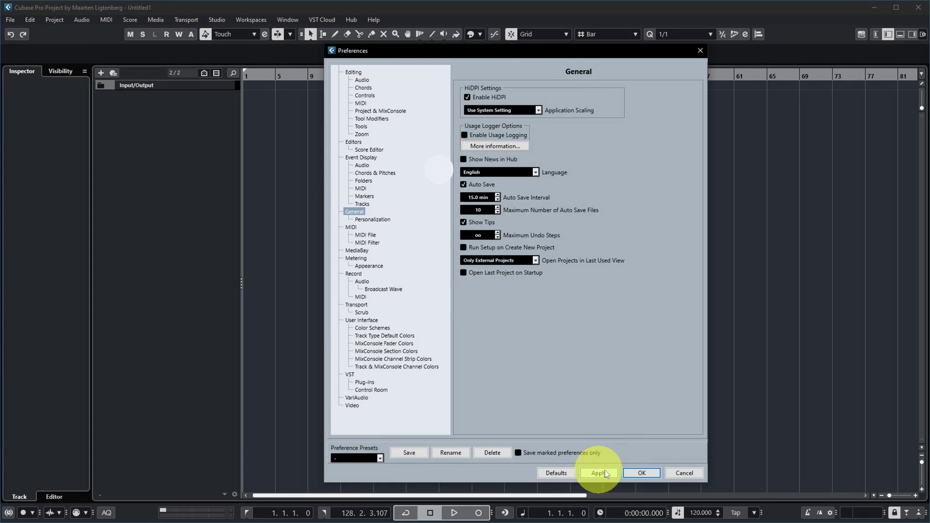
pyautogui.click(646, 469)
# Reopen the Hub to confirm only projects are listed, then close it.
pyautogui.click(352, 20)
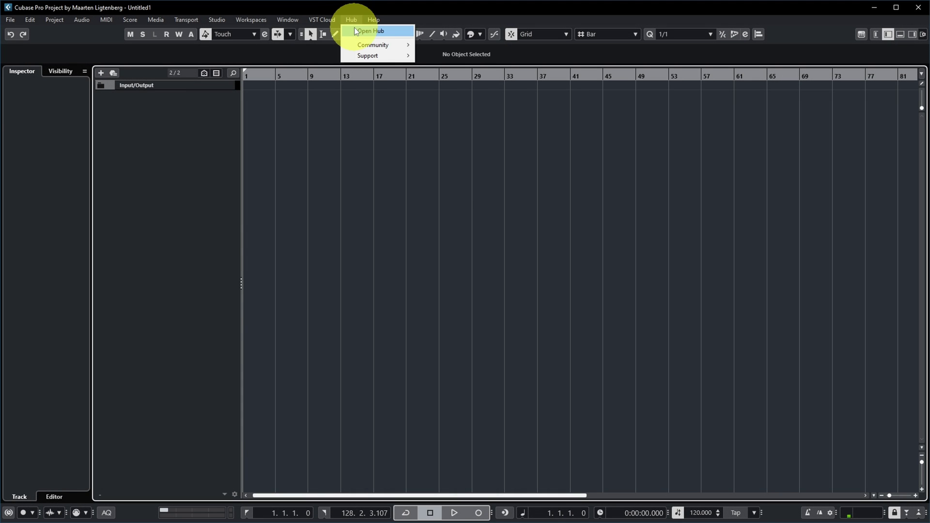
pyautogui.click(367, 31)
pyautogui.moveTo(353, 107); pyautogui.dragTo(595, 118)
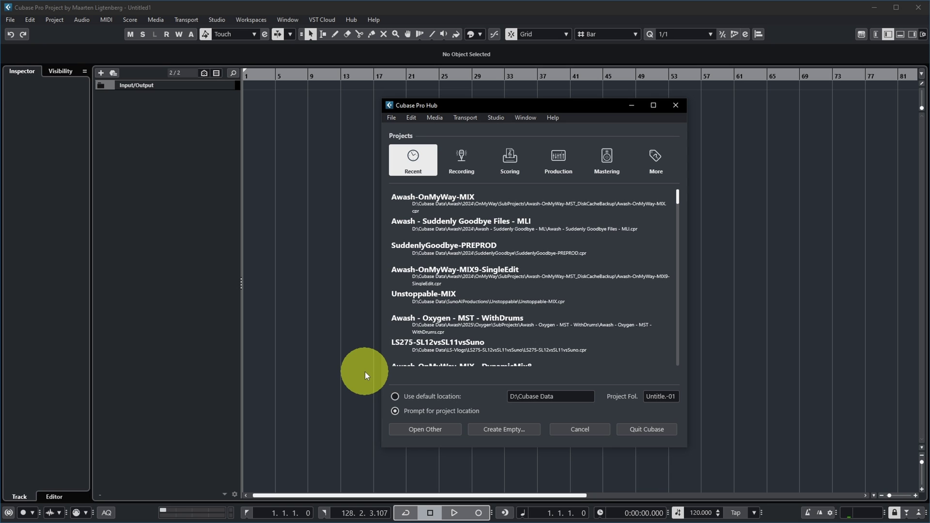
pyautogui.click(584, 431)
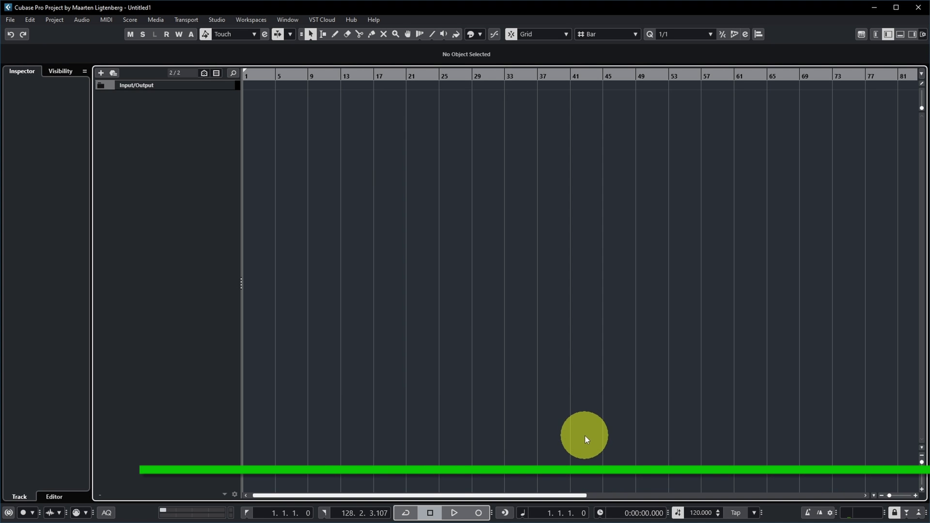
# Reopen the Hub and open the 'NEW in Cubase 14: Modulators' news article.
pyautogui.click(351, 20)
pyautogui.click(366, 30)
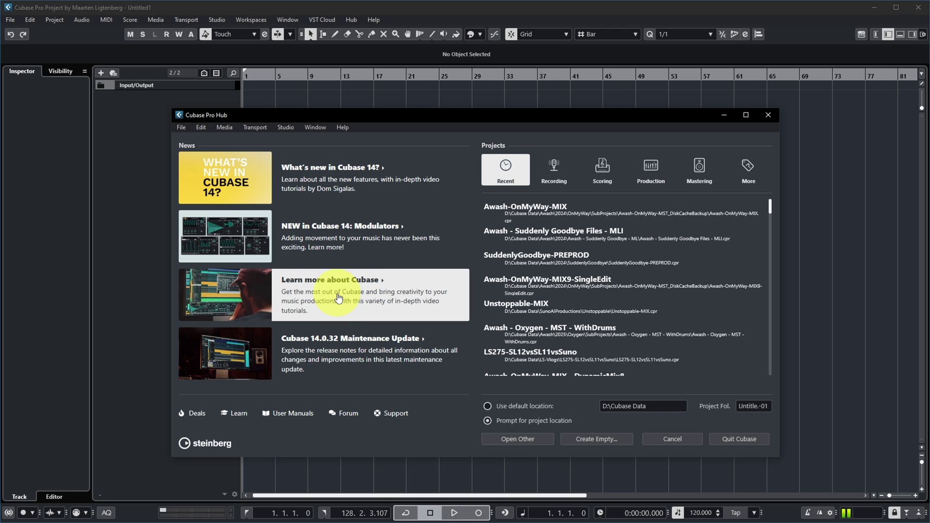
pyautogui.click(330, 237)
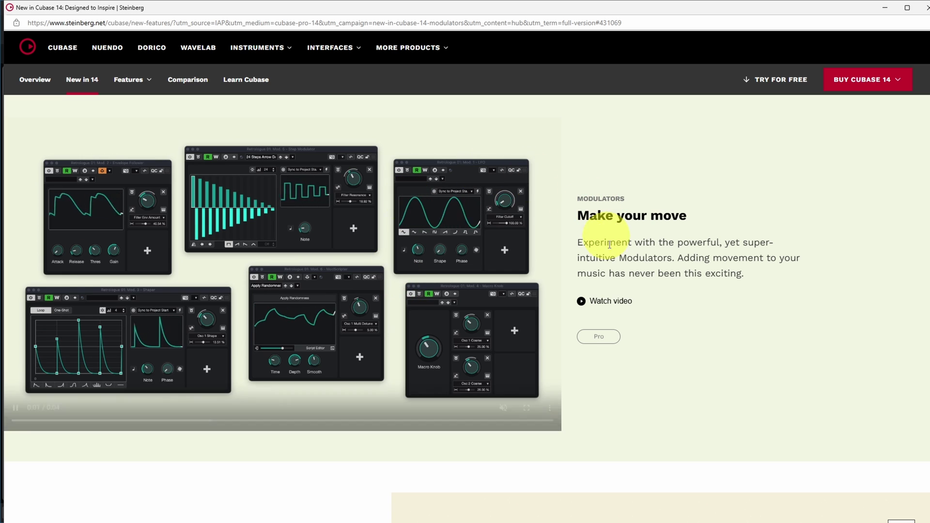
# Read the Cubase 14.0.32 Maintenance Update release notes, then close the browser.
pyautogui.click(920, 7)
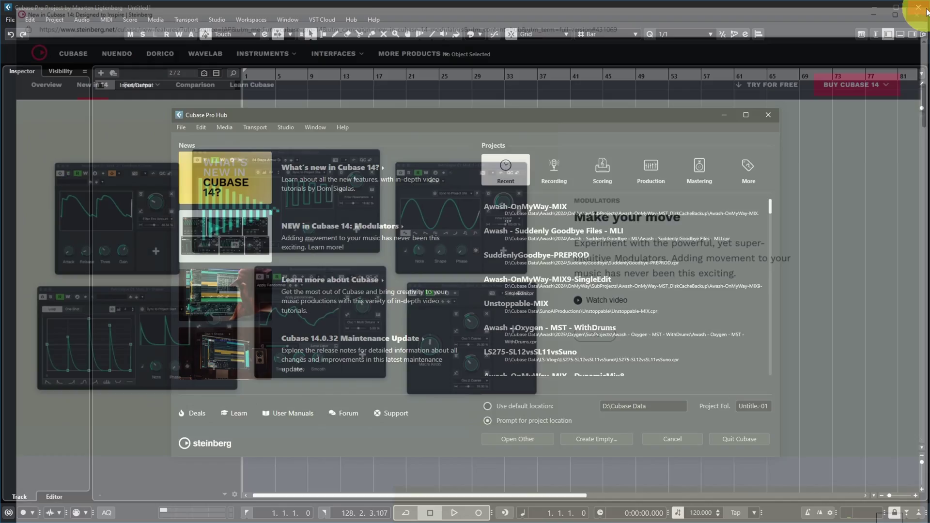
pyautogui.click(298, 362)
pyautogui.scroll(-5, 520, 251)
pyautogui.scroll(5, 521, 254)
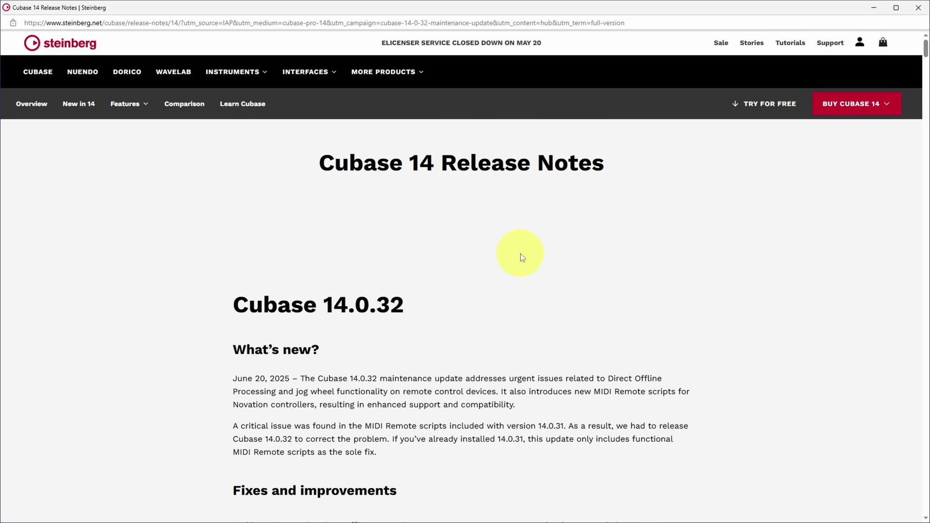
pyautogui.click(918, 7)
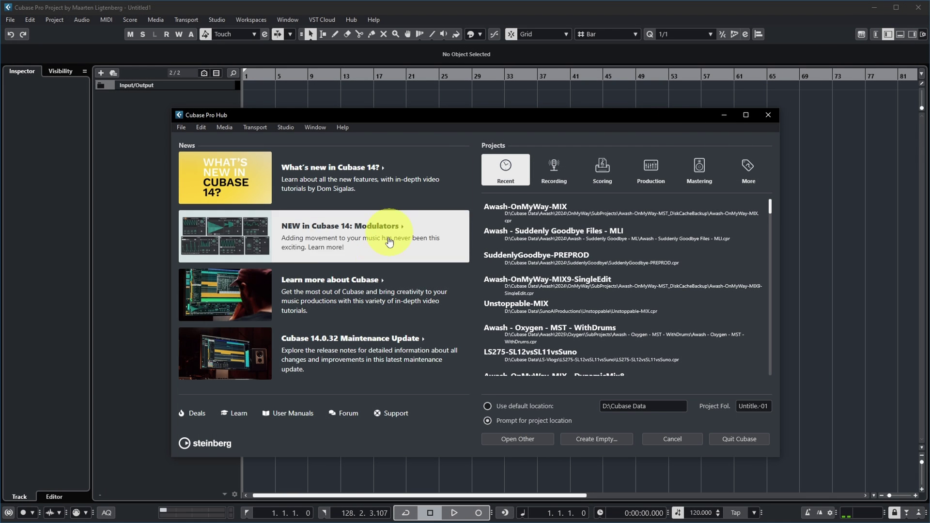
pyautogui.click(196, 415)
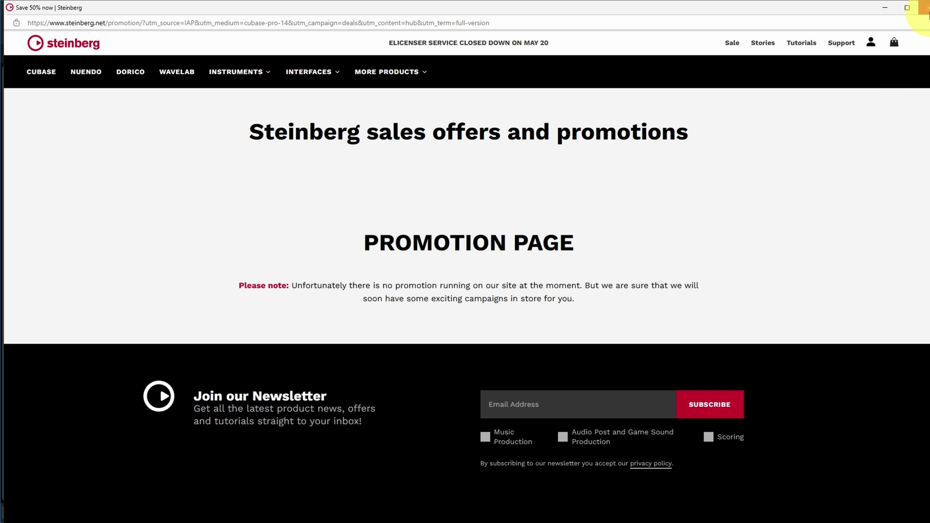
pyautogui.click(927, 9)
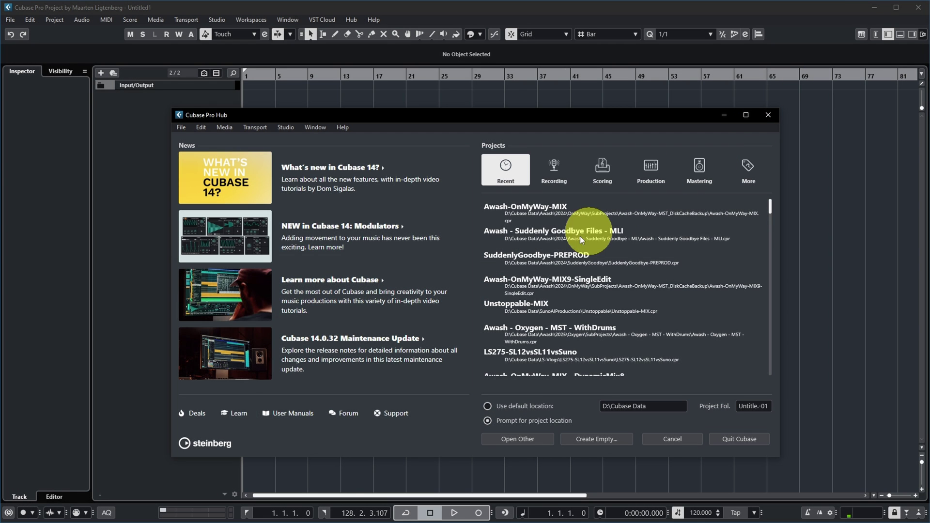
pyautogui.click(238, 415)
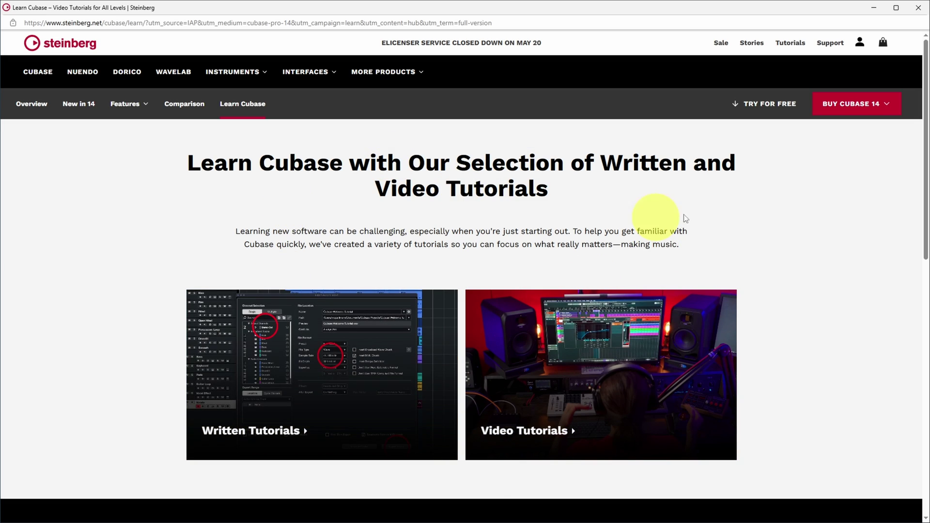
pyautogui.scroll(-4, 799, 224)
pyautogui.scroll(3, 819, 242)
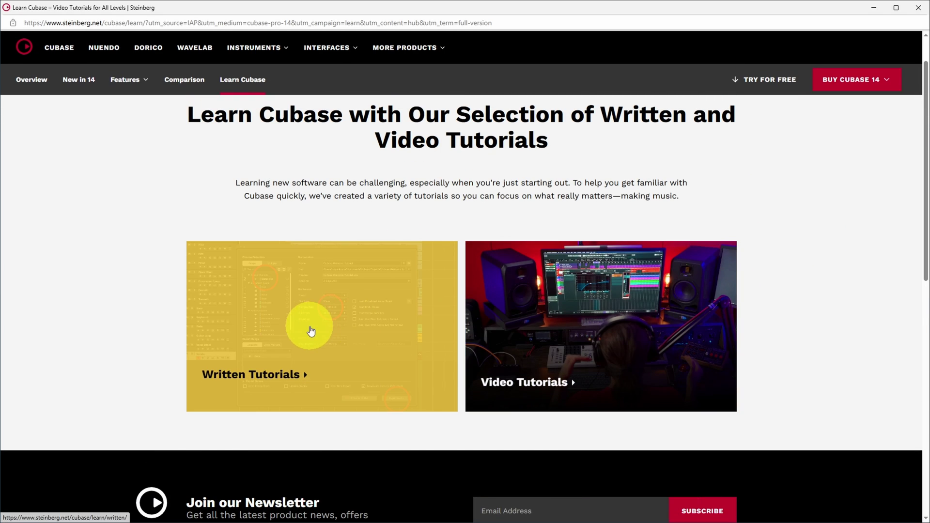
pyautogui.hotkey('alt', 'F4')
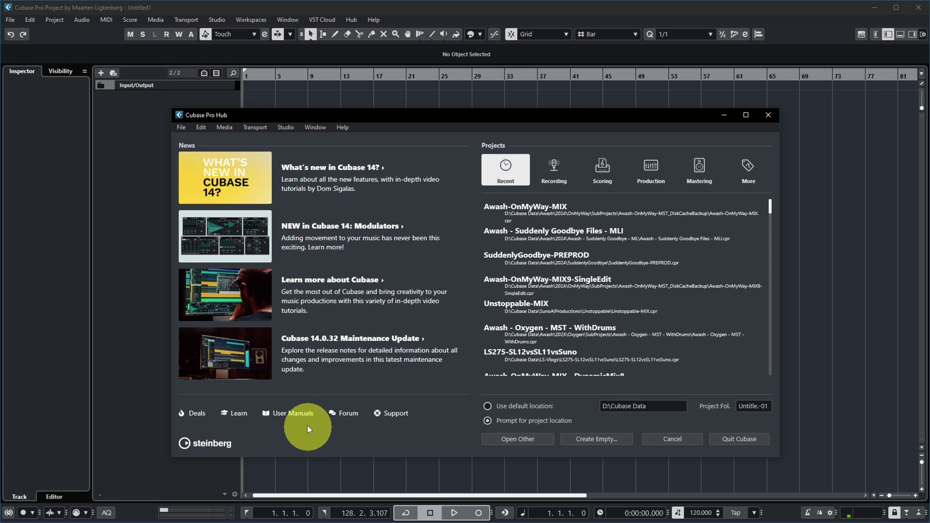
pyautogui.click(292, 413)
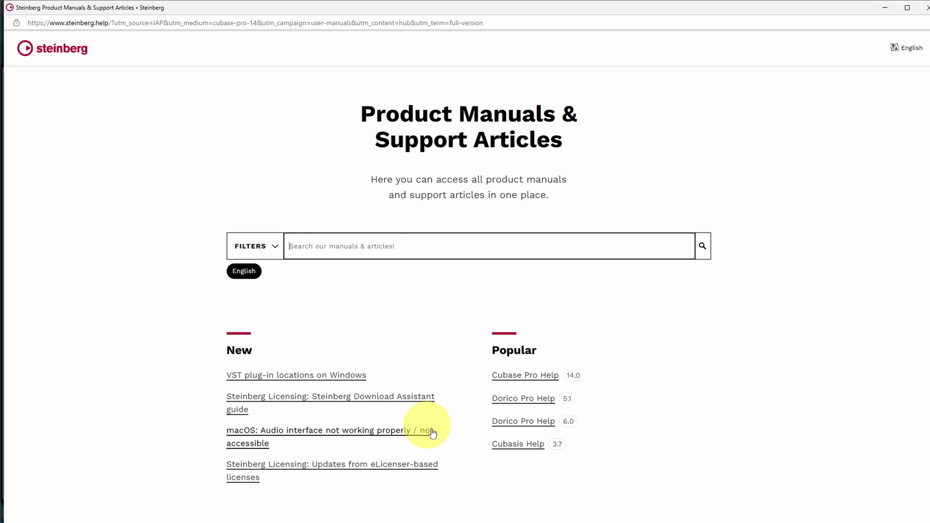
pyautogui.click(526, 375)
pyautogui.moveTo(200, 178); pyautogui.dragTo(234, 150)
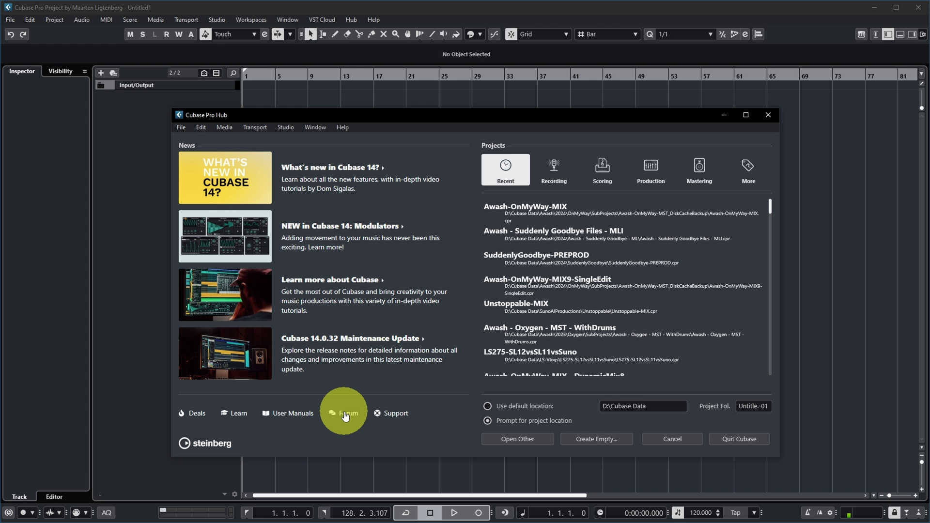
pyautogui.click(343, 473)
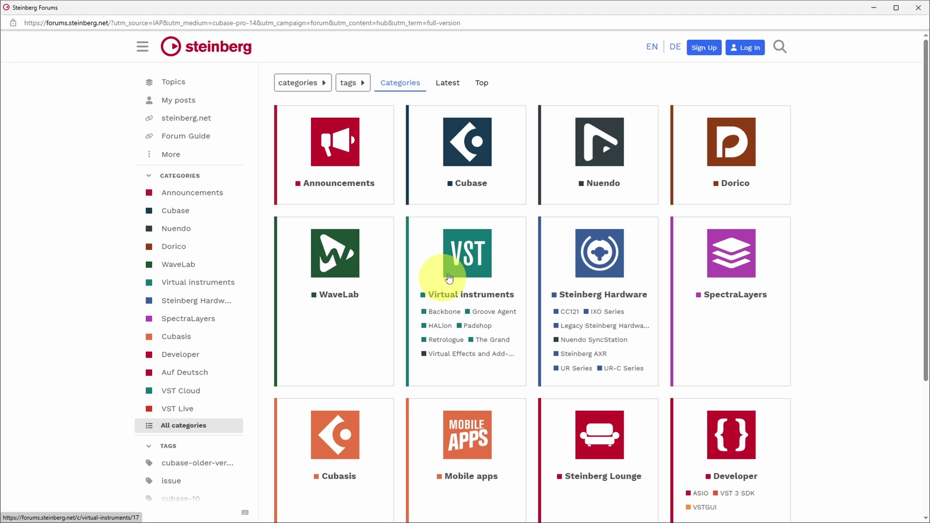
pyautogui.click(480, 155)
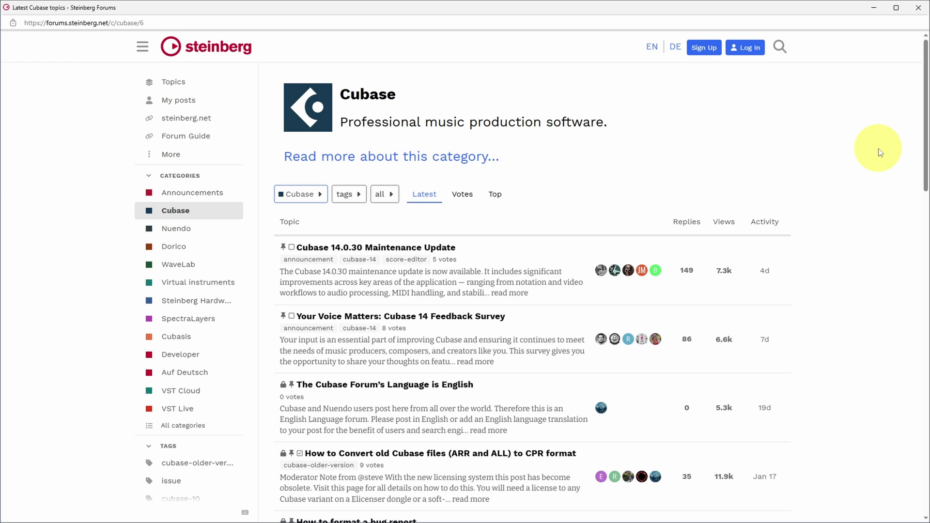
pyautogui.click(918, 7)
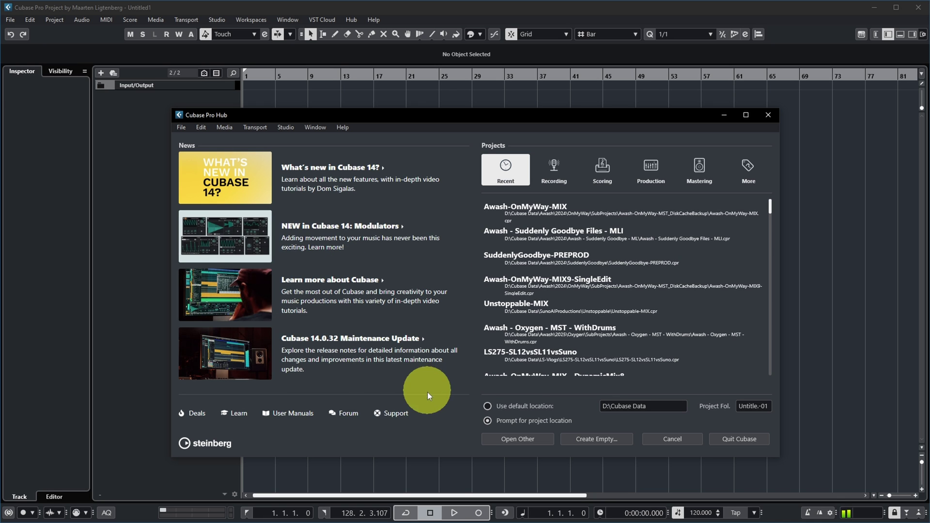
pyautogui.click(390, 414)
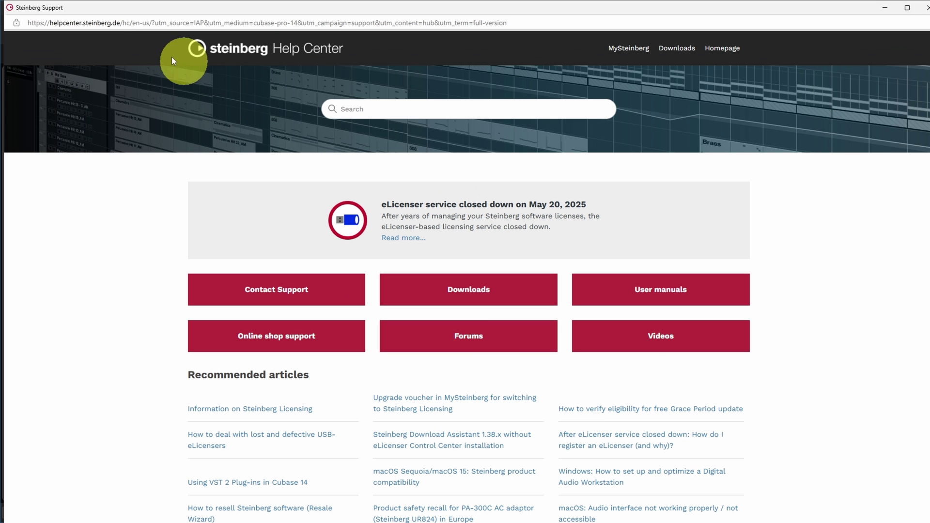
pyautogui.doubleClick(45, 8)
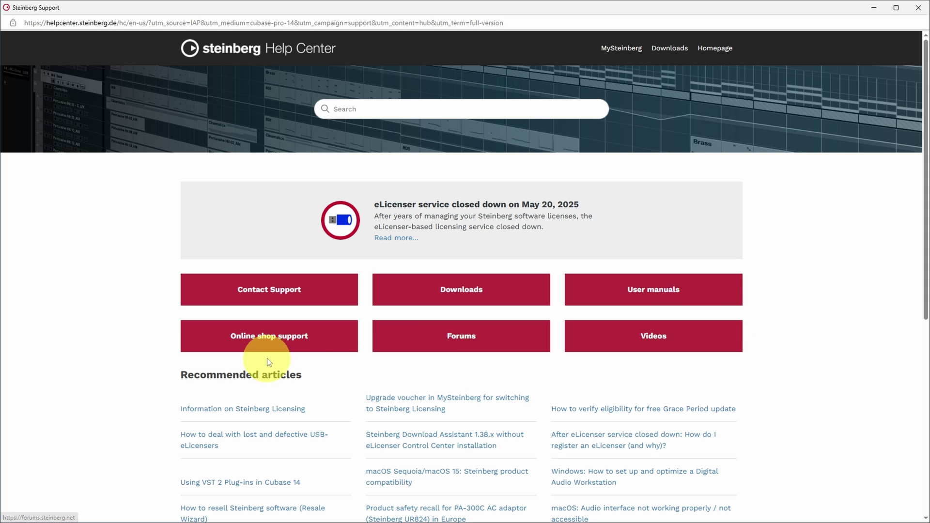
pyautogui.scroll(-4, 542, 389)
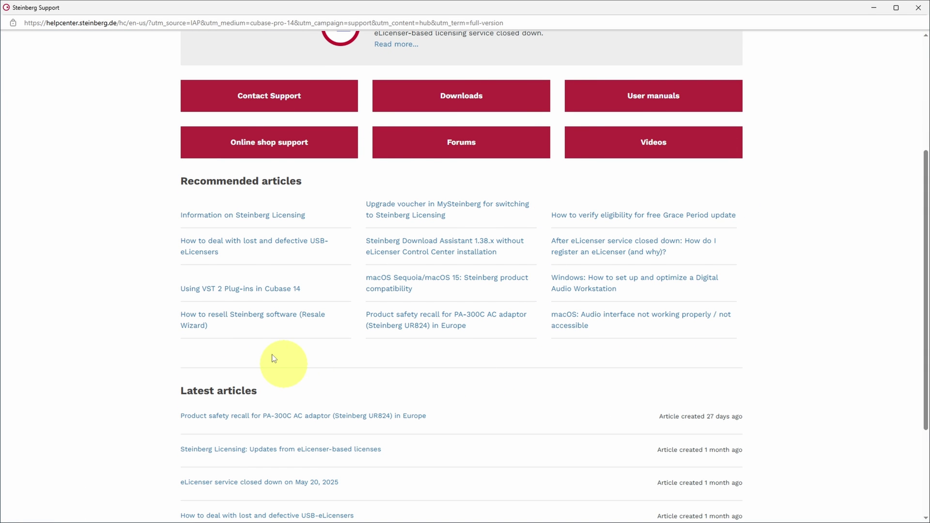
pyautogui.scroll(2, 271, 354)
pyautogui.scroll(-2, 774, 280)
pyautogui.scroll(-2, 773, 280)
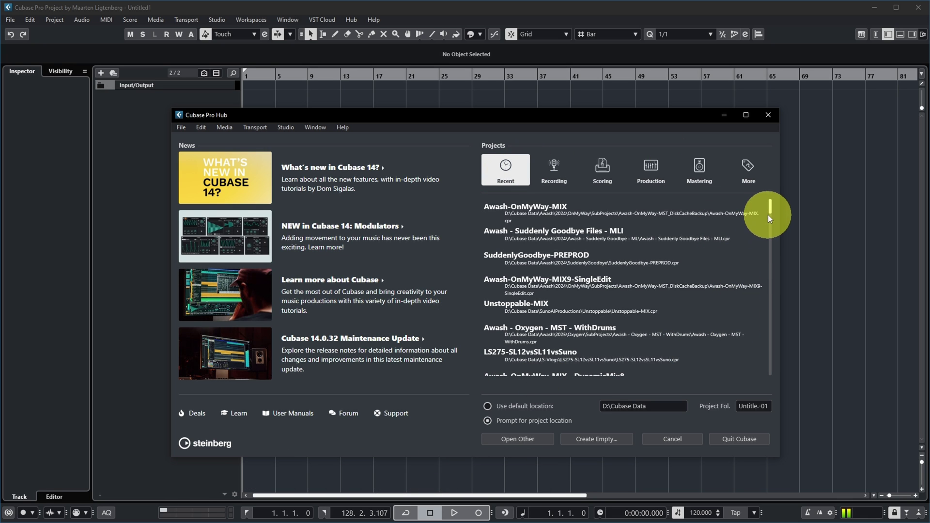
pyautogui.moveTo(770, 209)
pyautogui.mouseDown()
pyautogui.moveTo(769, 293)
pyautogui.moveTo(768, 201)
pyautogui.mouseUp()
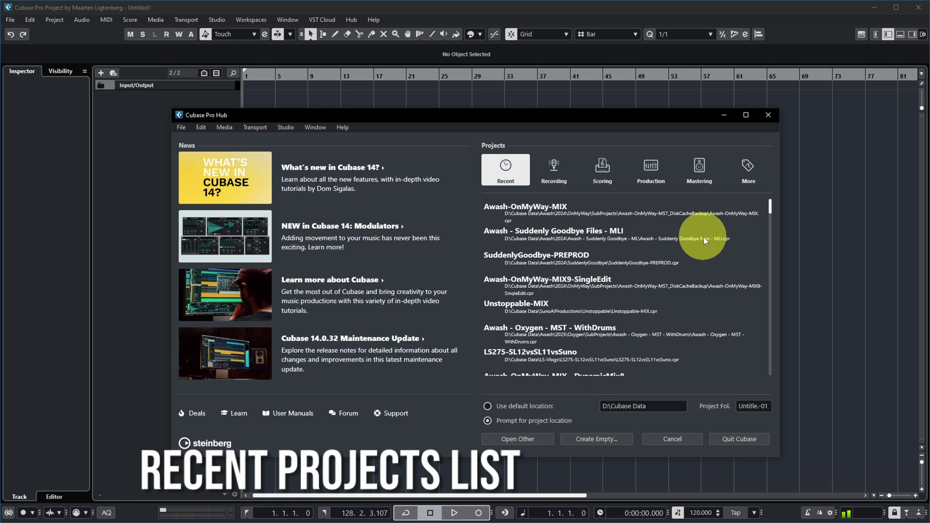
pyautogui.click(542, 211)
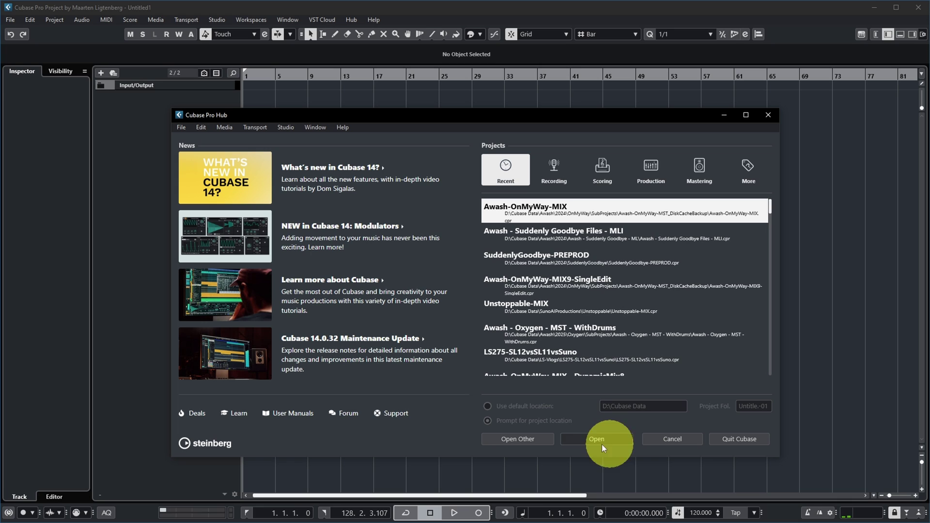
pyautogui.keyDown('ctrl'); pyautogui.click(604, 214); pyautogui.keyUp('ctrl')
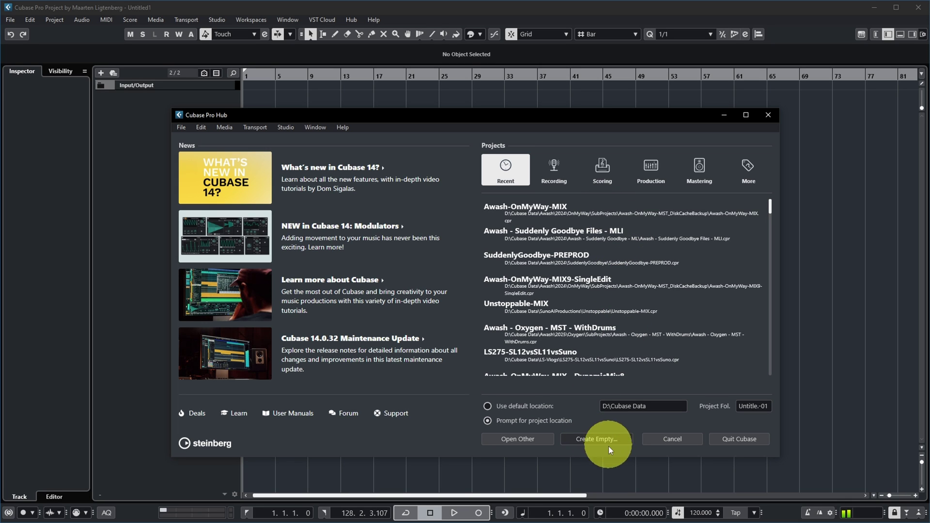
pyautogui.click(583, 211)
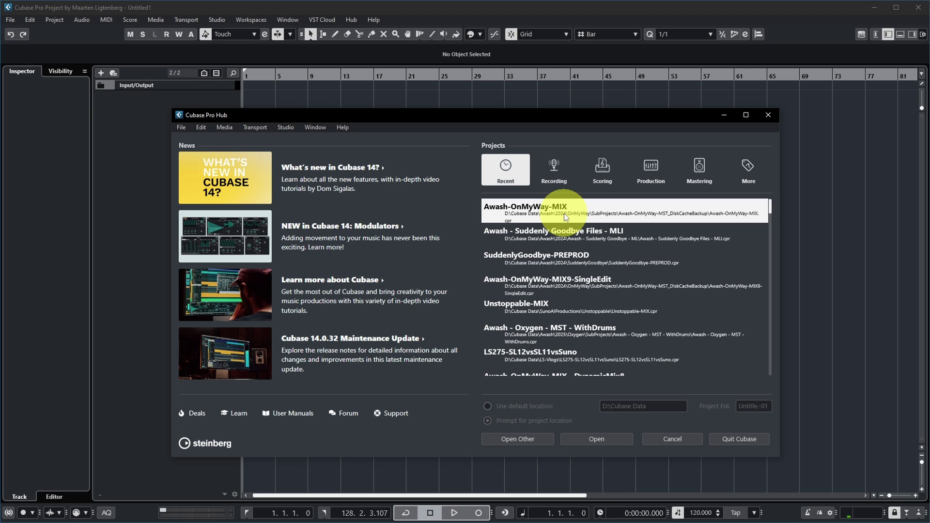
pyautogui.click(566, 217)
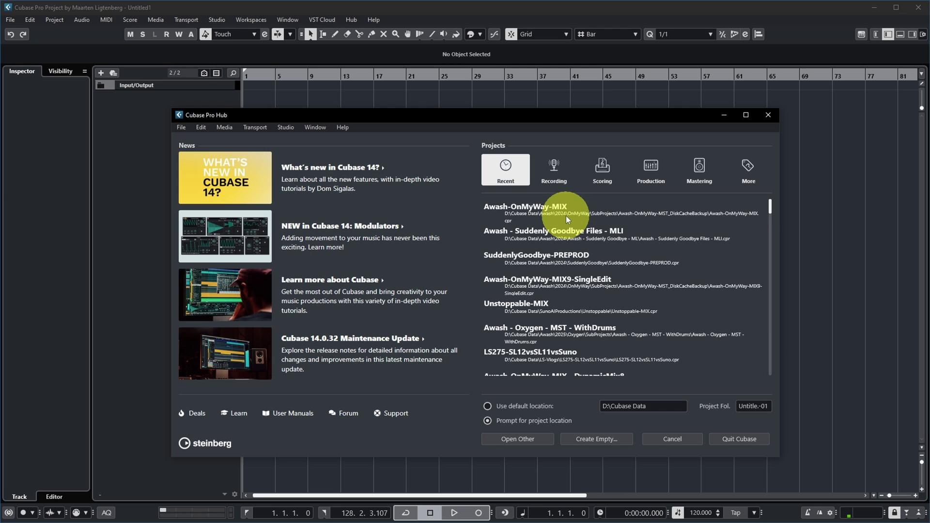
# Remove Awash - Suddenly Goodbye Files - MLI from recents and reveal SuddenlyGoodbye-PREPROD in Explorer.
pyautogui.rightClick(531, 236)
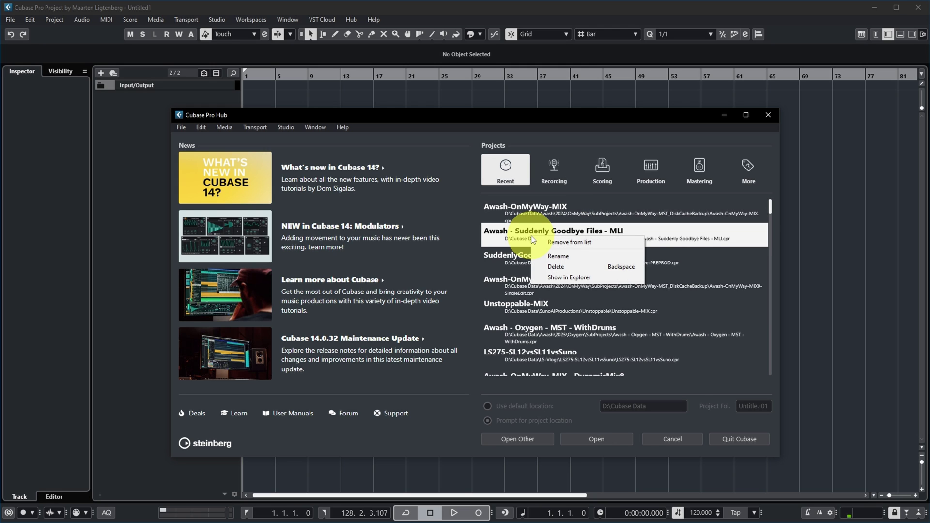
pyautogui.click(600, 241)
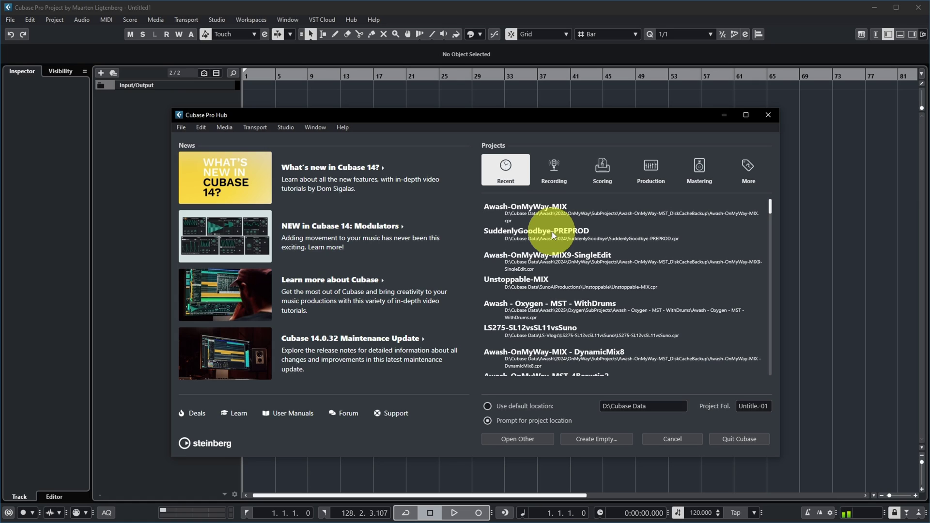
pyautogui.rightClick(552, 232)
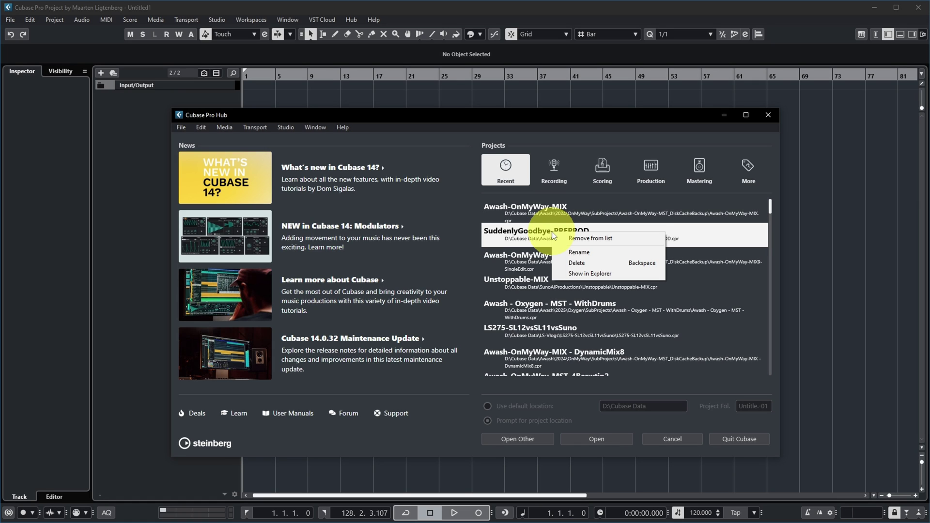
pyautogui.click(583, 273)
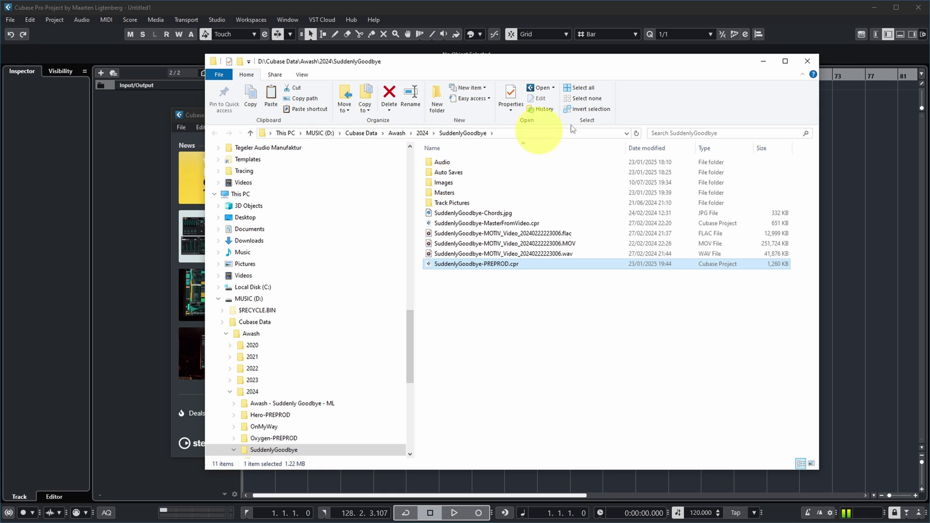
pyautogui.click(809, 61)
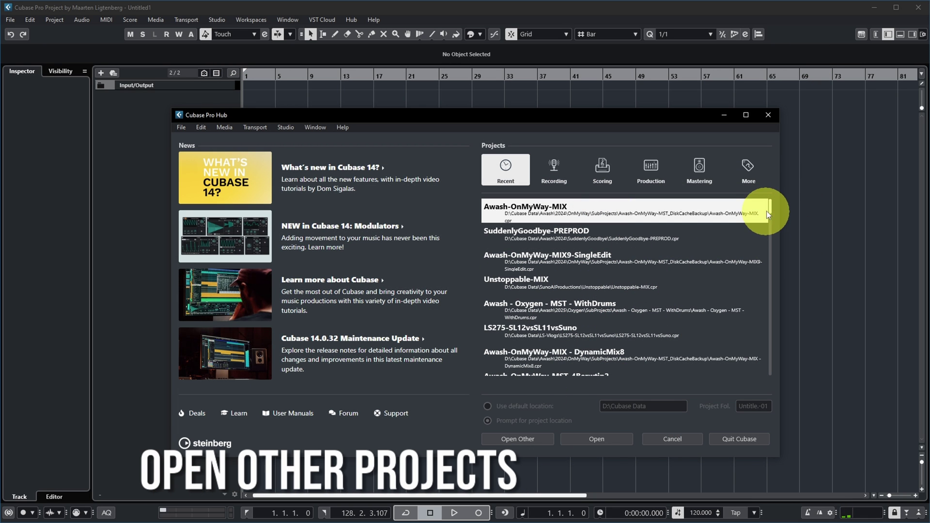
pyautogui.moveTo(769, 209)
pyautogui.mouseDown()
pyautogui.moveTo(769, 263)
pyautogui.moveTo(778, 197)
pyautogui.mouseUp()
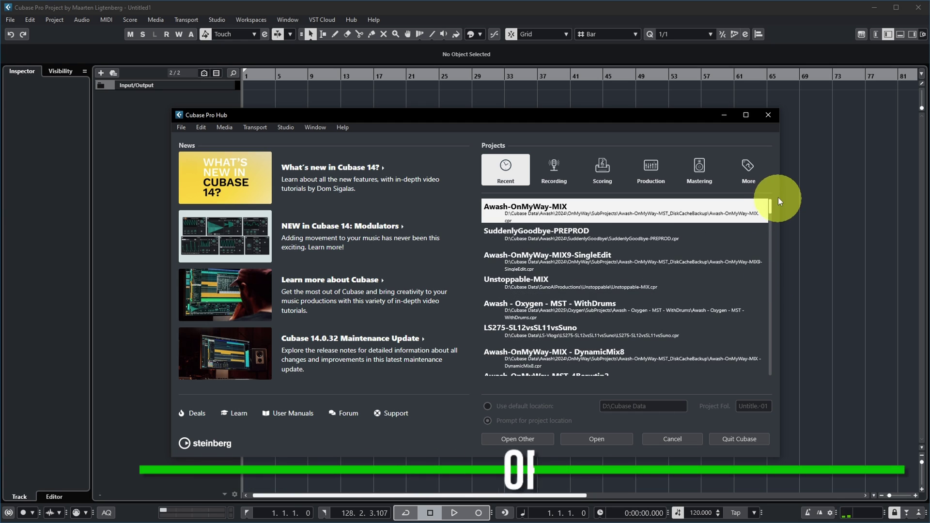
pyautogui.click(517, 440)
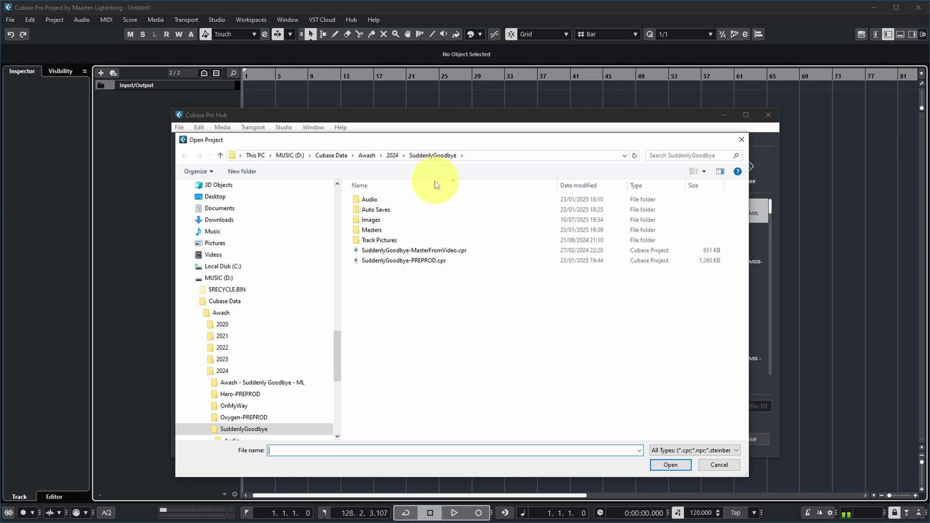
pyautogui.click(364, 156)
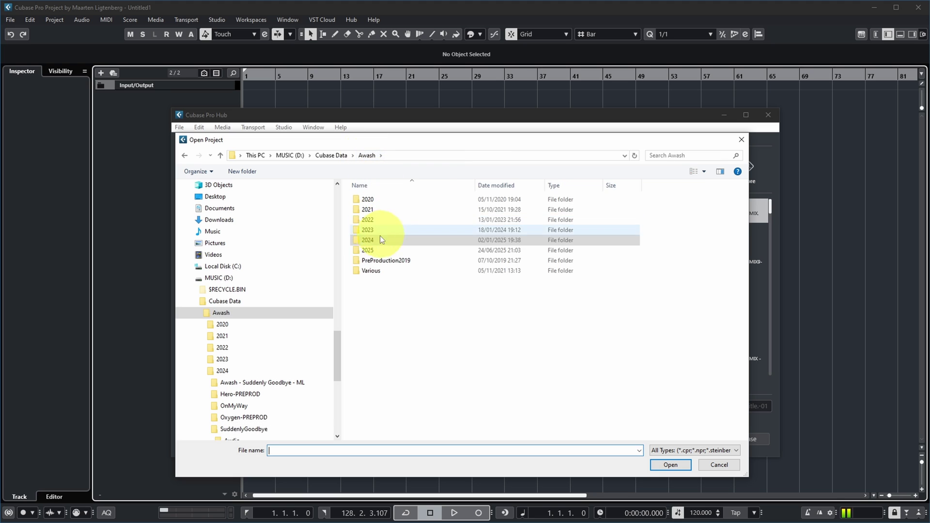
pyautogui.doubleClick(381, 249)
pyautogui.doubleClick(388, 210)
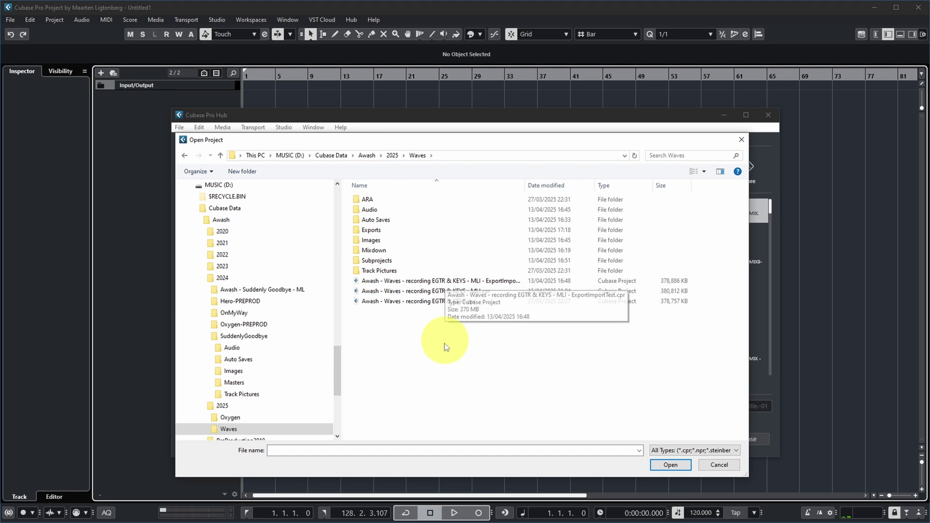
pyautogui.click(458, 302)
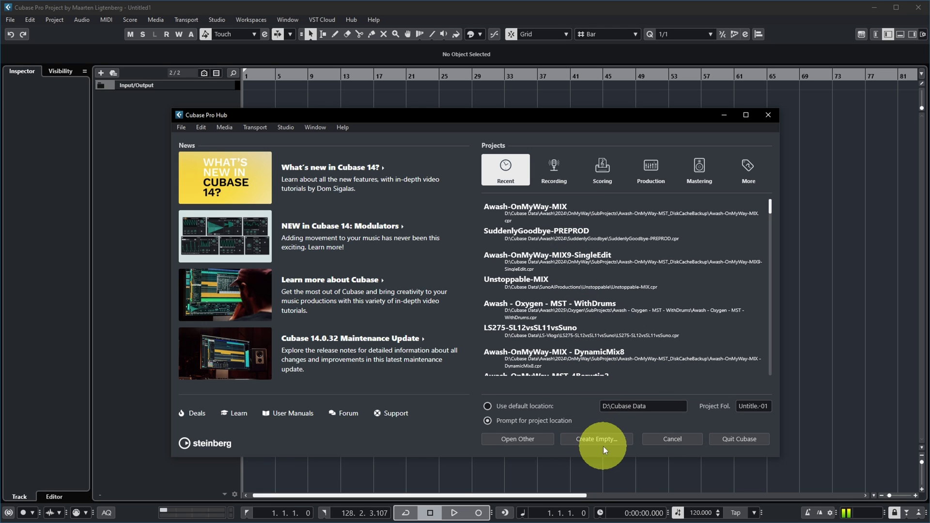
# Flip through the More, Mastering, Production, Scoring and Recording tabs, selecting the first Recording template.
pyautogui.click(748, 170)
pyautogui.click(696, 167)
pyautogui.click(650, 175)
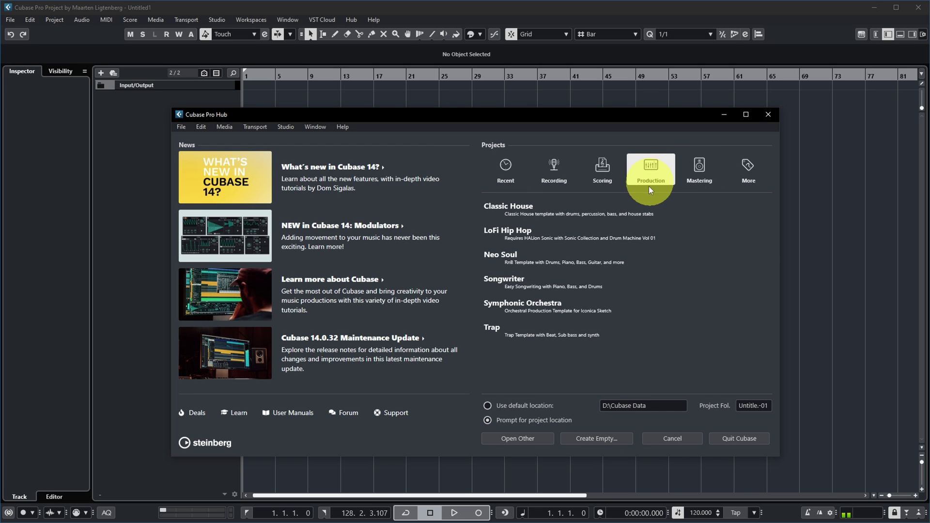
pyautogui.click(603, 174)
pyautogui.click(557, 179)
pyautogui.click(514, 172)
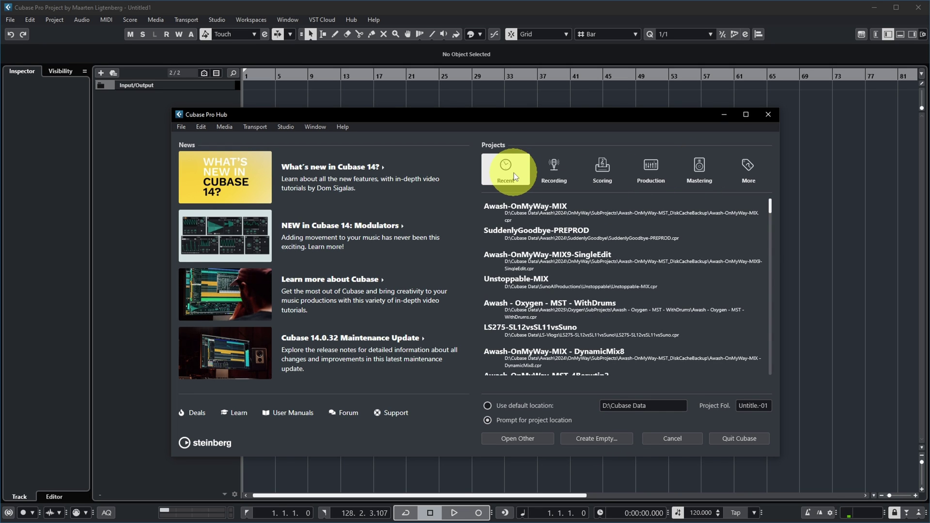
pyautogui.click(547, 173)
pyautogui.click(563, 211)
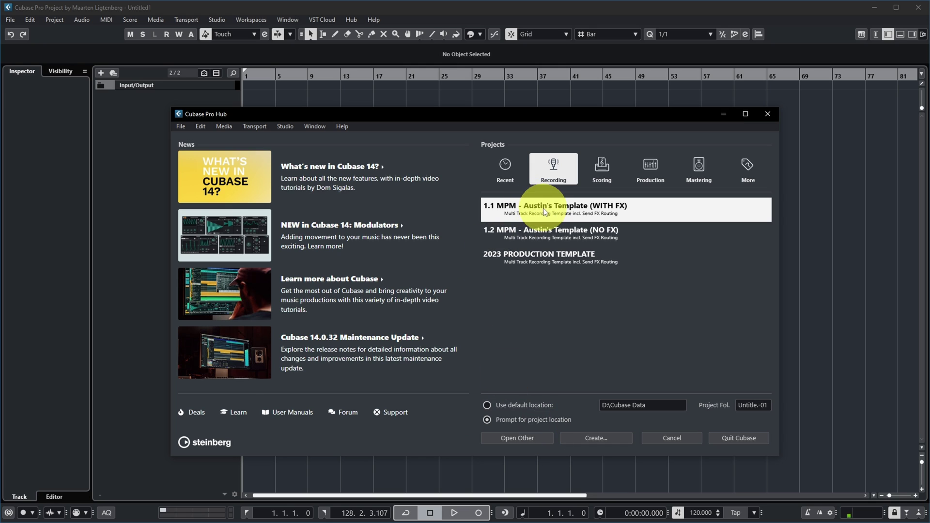
# Browse the Scoring, Production and Mastering templates, then close the Hub with Escape.
pyautogui.click(606, 175)
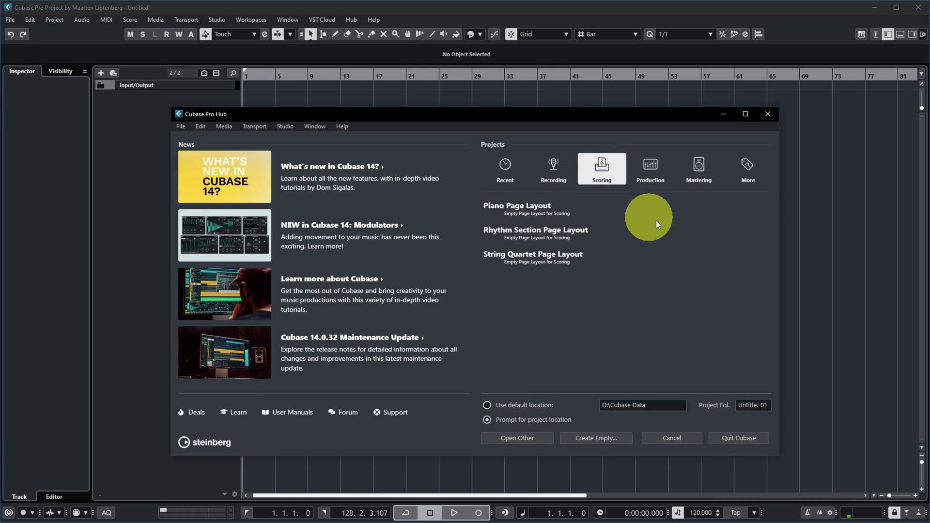
pyautogui.click(656, 189)
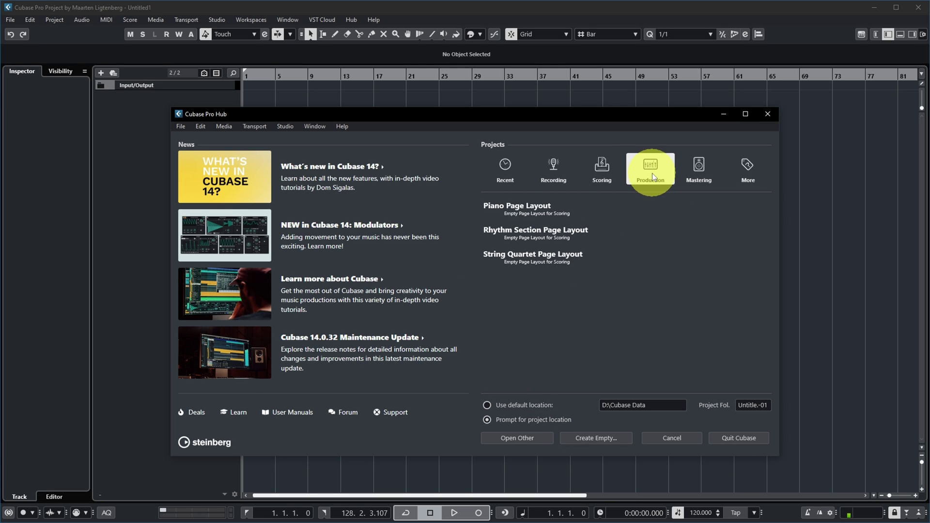
pyautogui.click(698, 174)
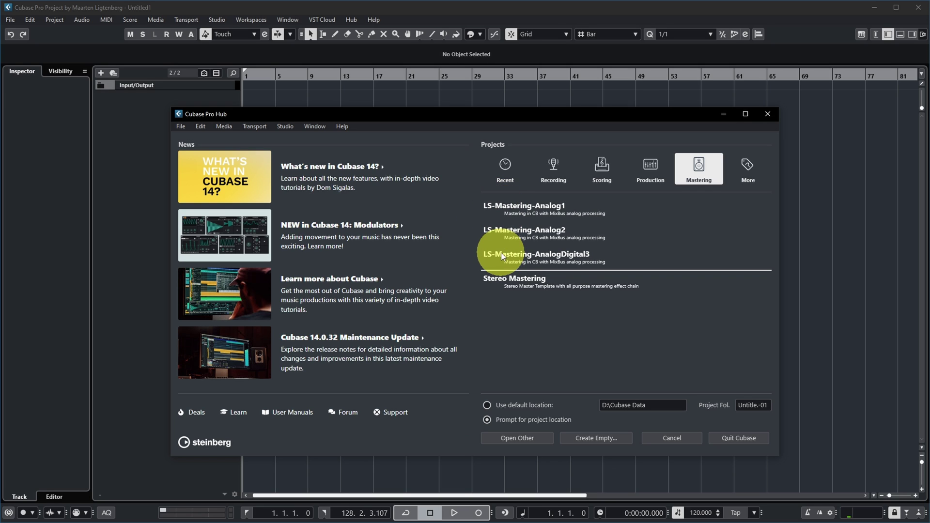
pyautogui.press('Escape')
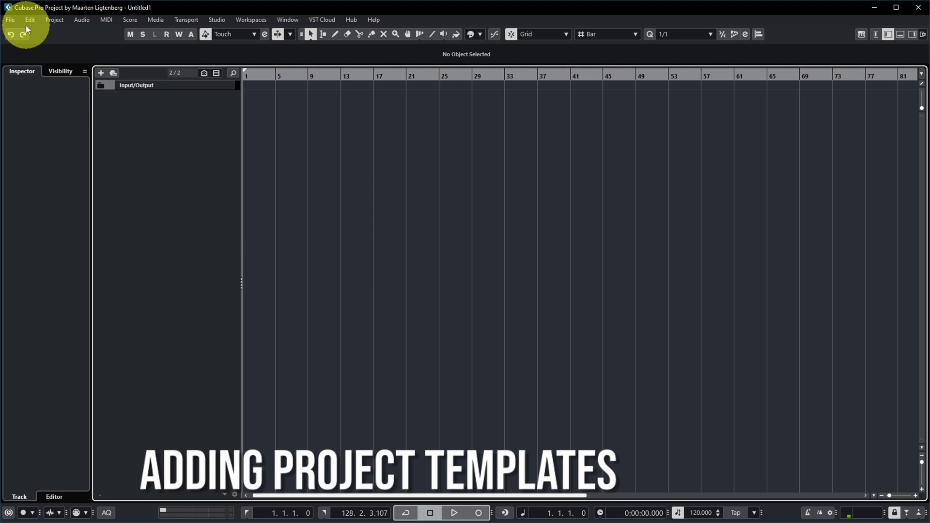
pyautogui.click(11, 20)
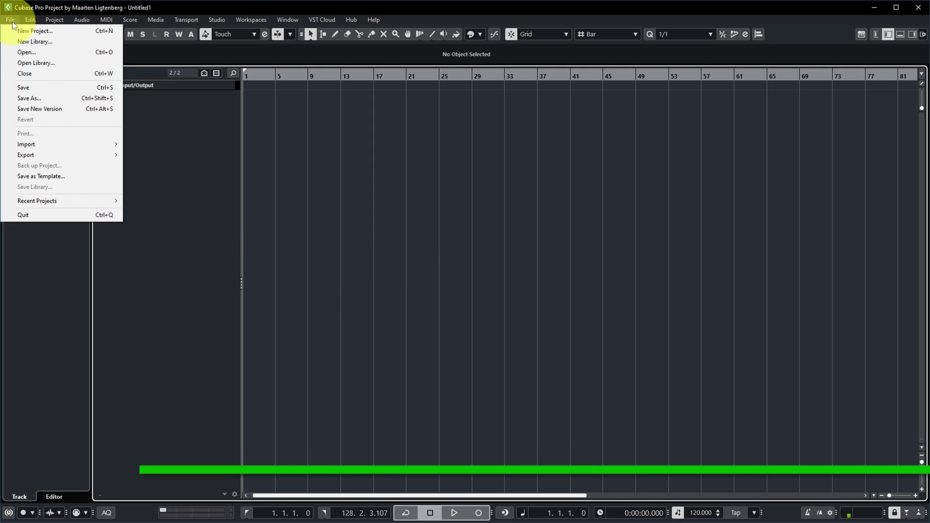
pyautogui.click(44, 176)
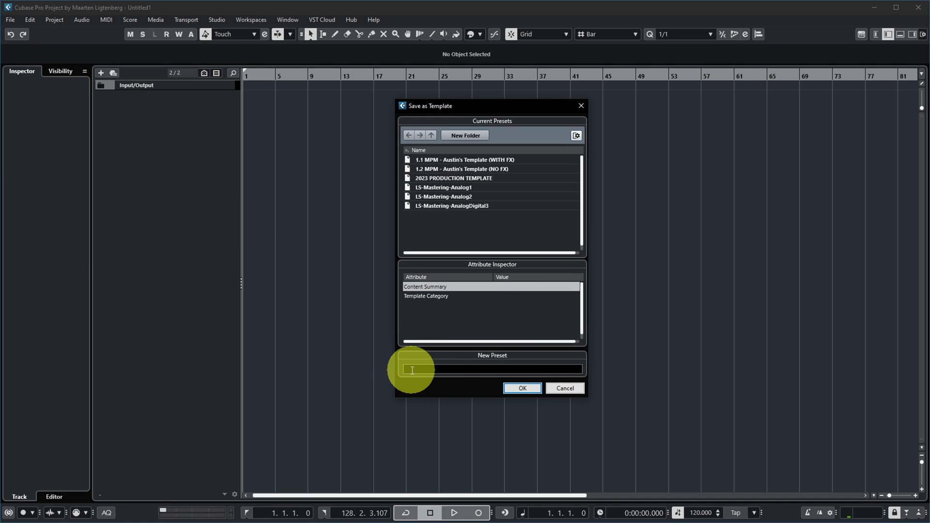
pyautogui.click(435, 297)
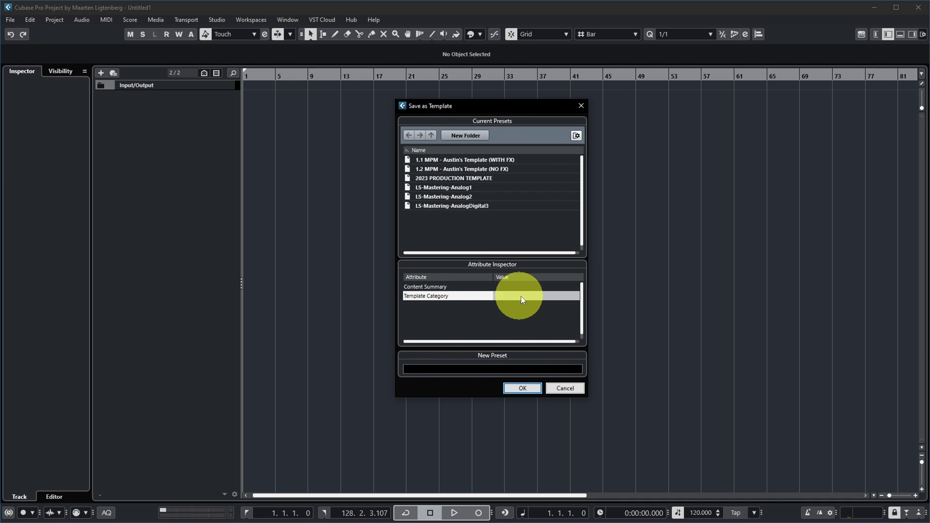
pyautogui.click(531, 296)
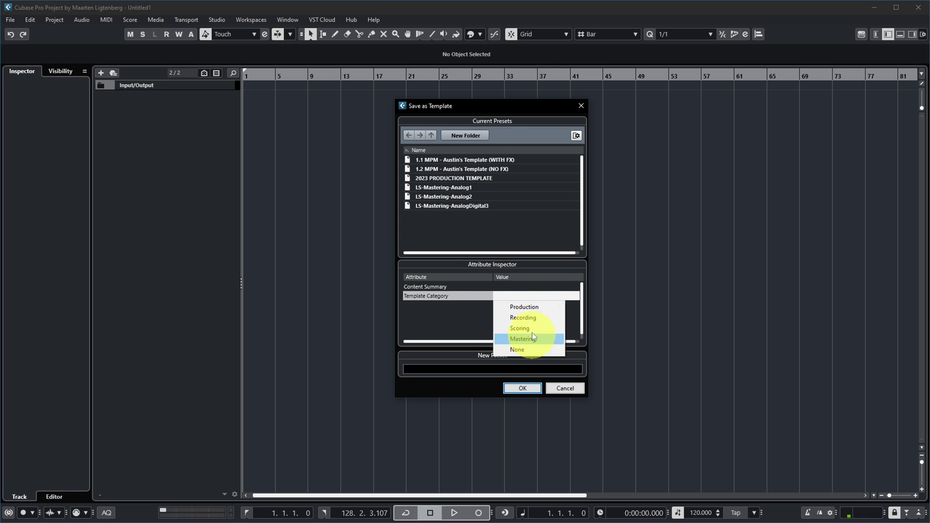
pyautogui.click(572, 386)
pyautogui.click(571, 385)
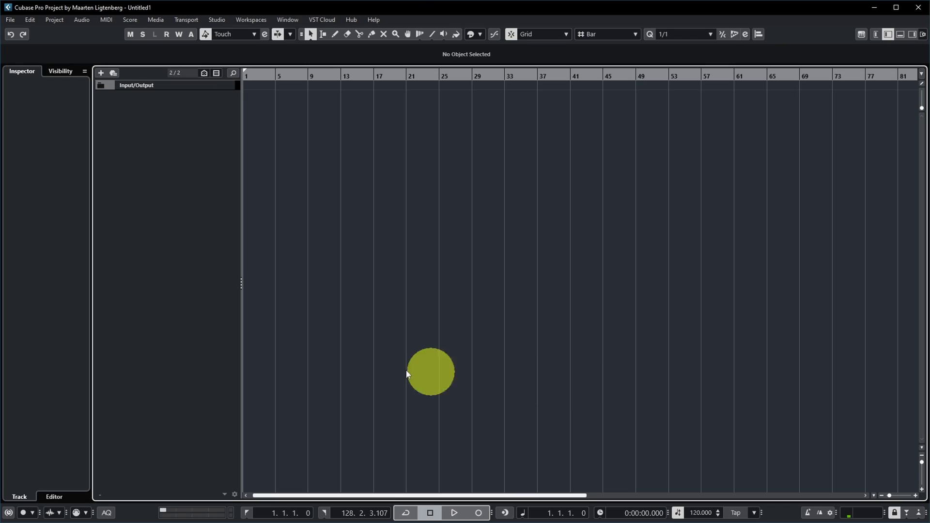
# Reopen the Hub and view the LS-Mastering-Analog1 template's options without changing anything.
pyautogui.click(354, 19)
pyautogui.click(355, 32)
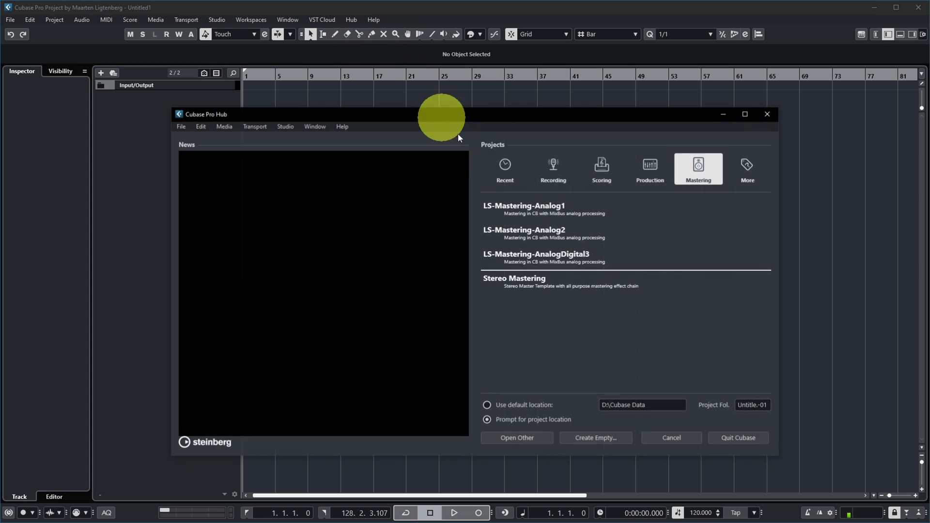
pyautogui.click(534, 211)
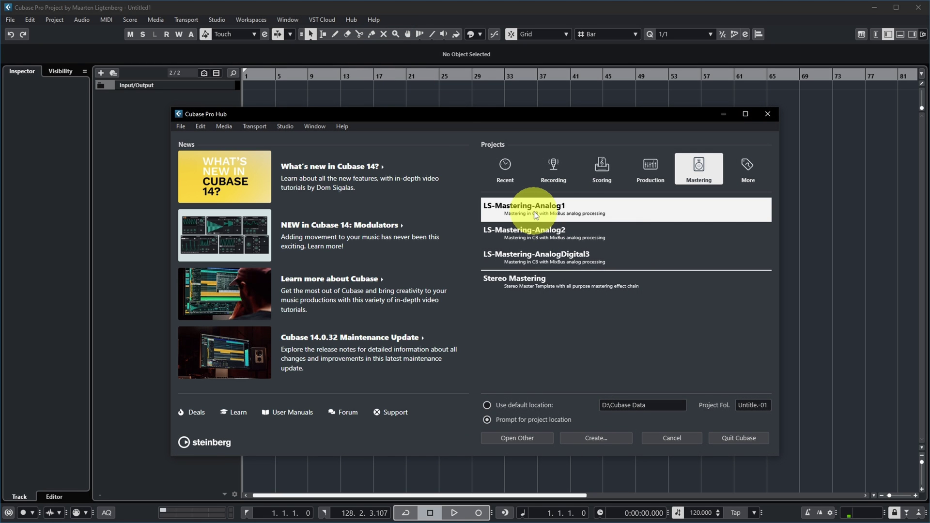
pyautogui.rightClick(534, 211)
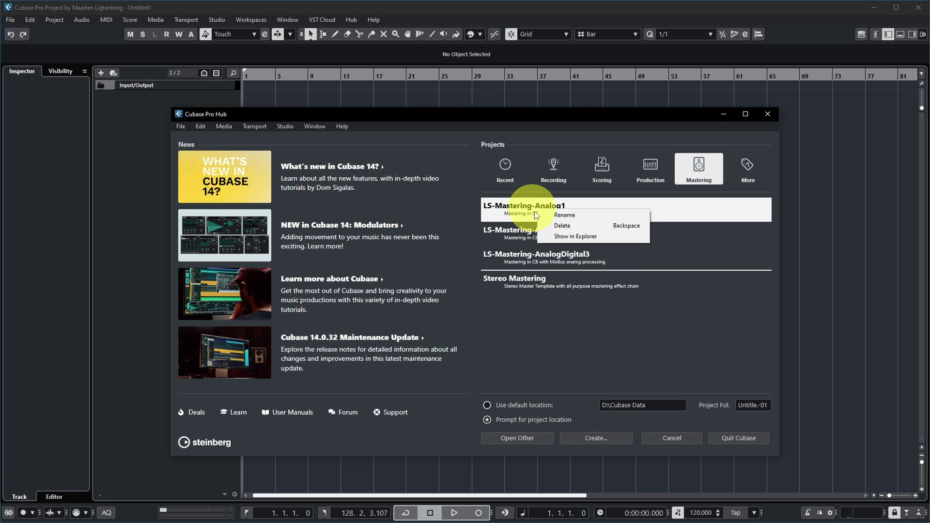
pyautogui.press('Escape')
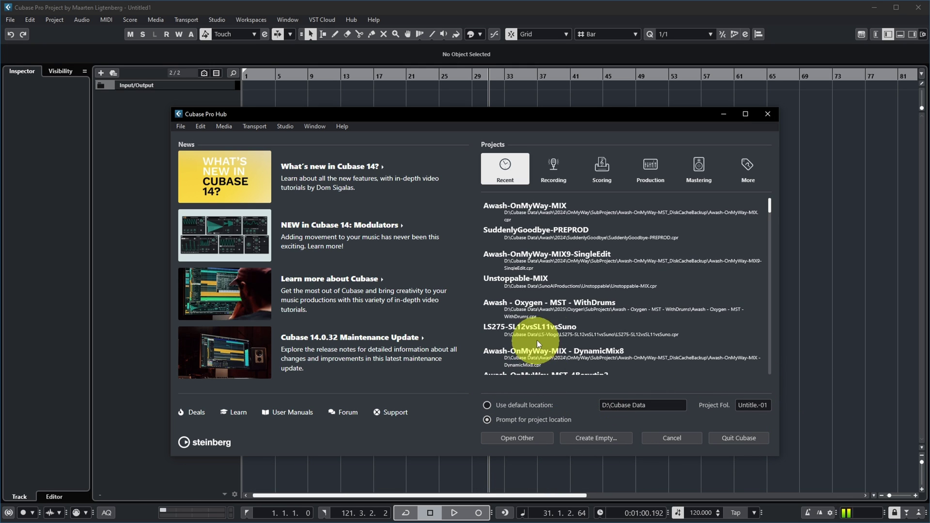
# Start an empty project in a newly created Song3 folder under Cubase Data\Awash\2025.
pyautogui.click(595, 438)
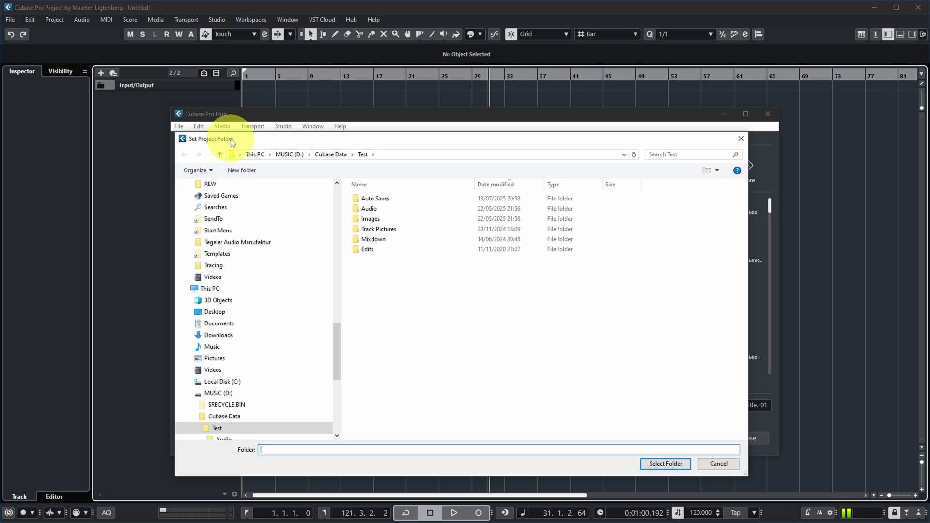
pyautogui.click(324, 155)
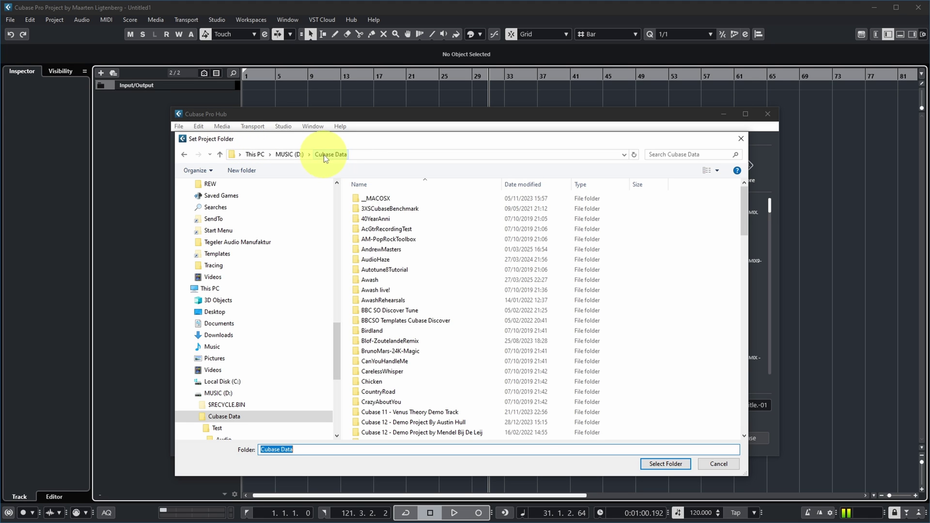
pyautogui.doubleClick(374, 281)
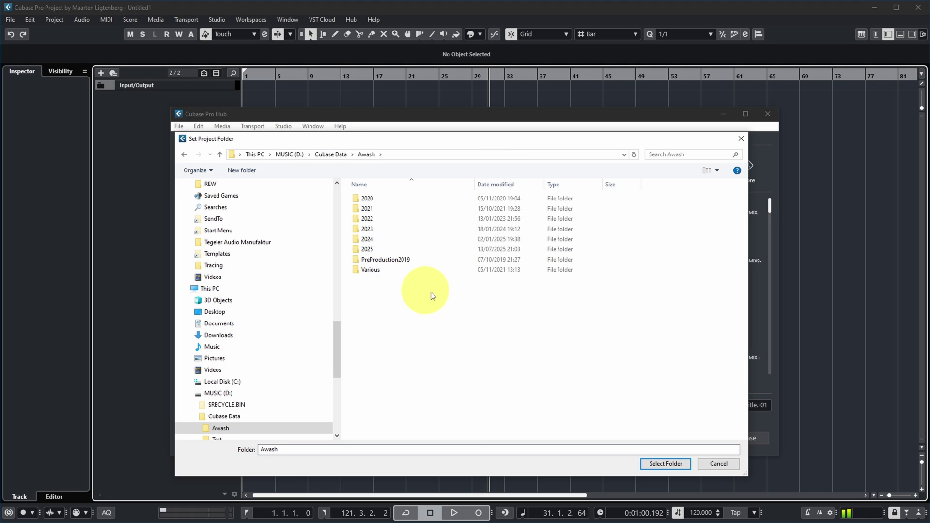
pyautogui.doubleClick(361, 251)
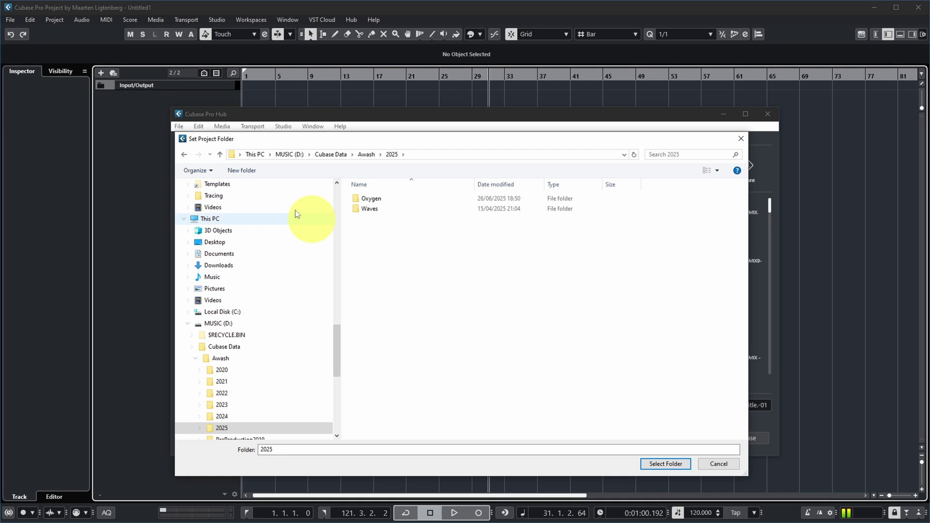
pyautogui.click(232, 170)
pyautogui.write('S')
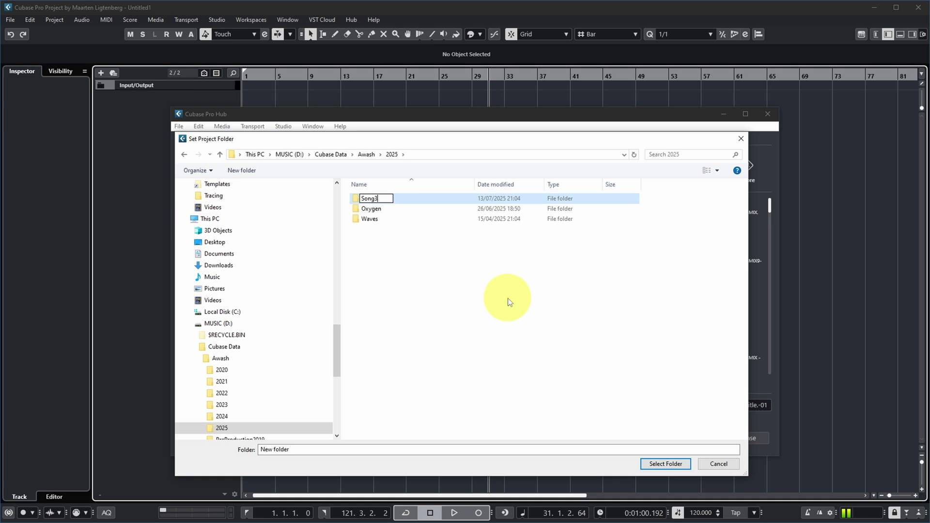
pyautogui.write('ong3')
pyautogui.press('Return')
pyautogui.click(664, 463)
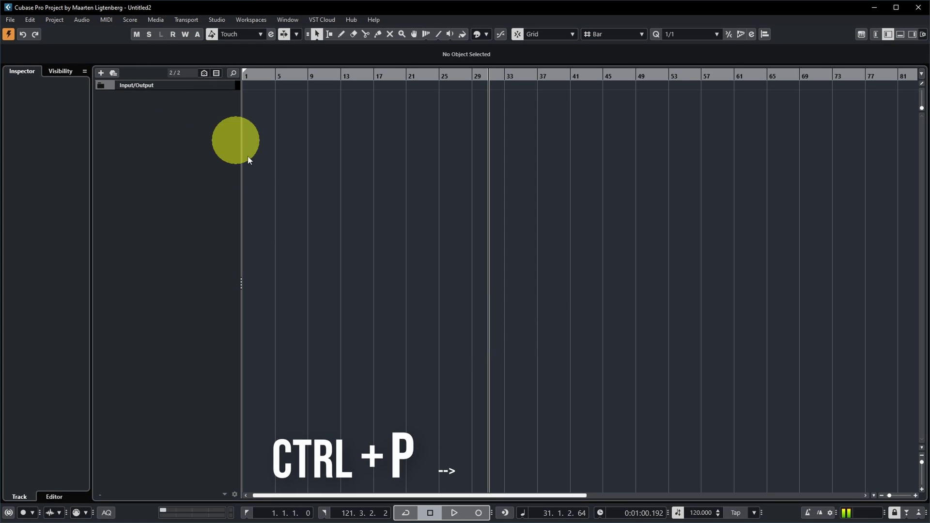
# Open the Pool with Ctrl+P to confirm the project folder is Awash\2025\Song3.
pyautogui.hotkey('ctrl', 'p')
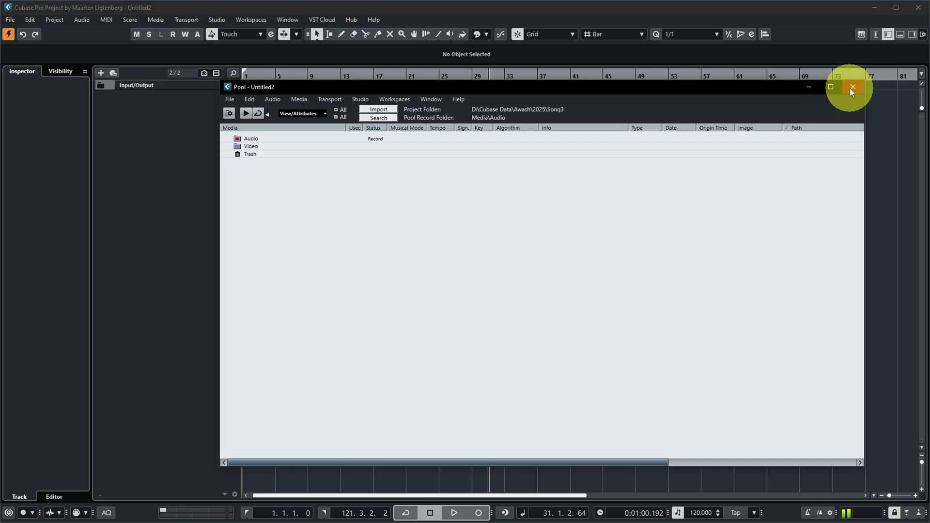
# Close the Pool window to return to the Untitled2 project.
pyautogui.click(852, 87)
# In the Hub, use the default D:\Cubase Data location and create empty project Untitled3.
pyautogui.click(353, 22)
pyautogui.click(369, 30)
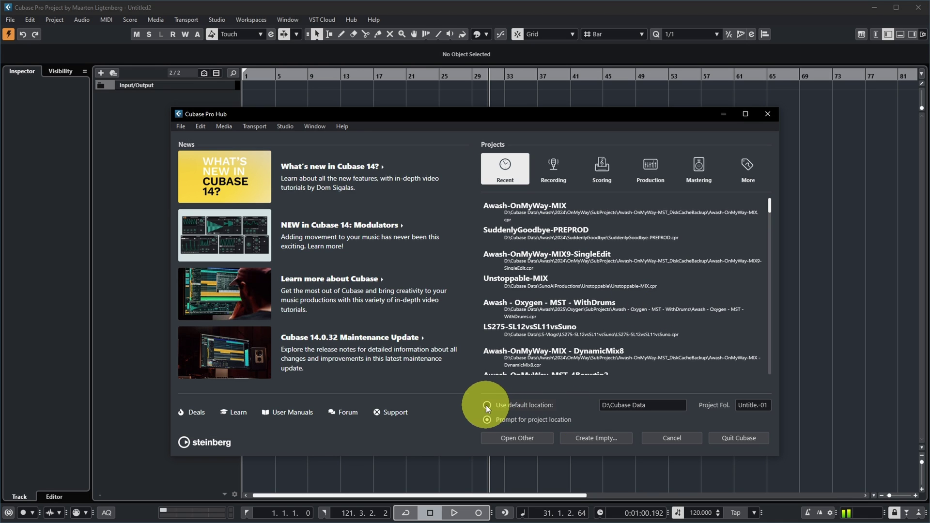
pyautogui.click(487, 405)
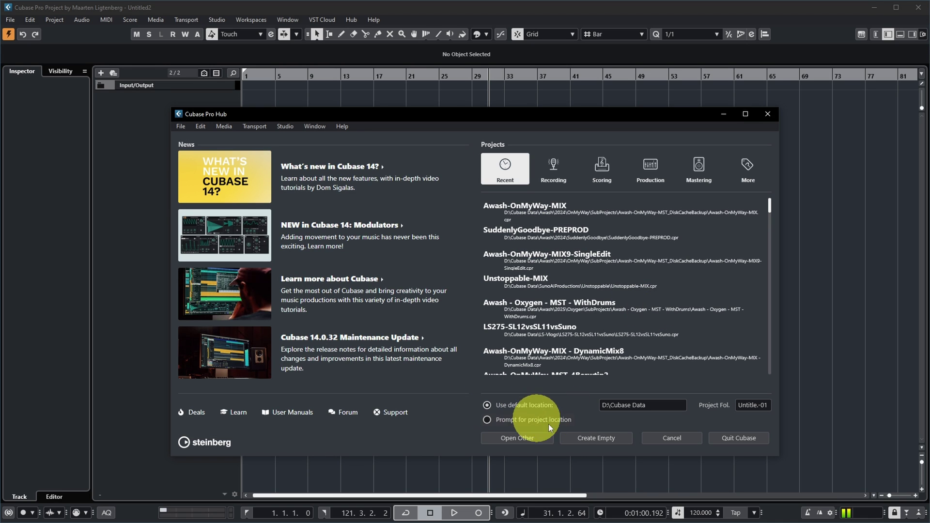
pyautogui.click(650, 405)
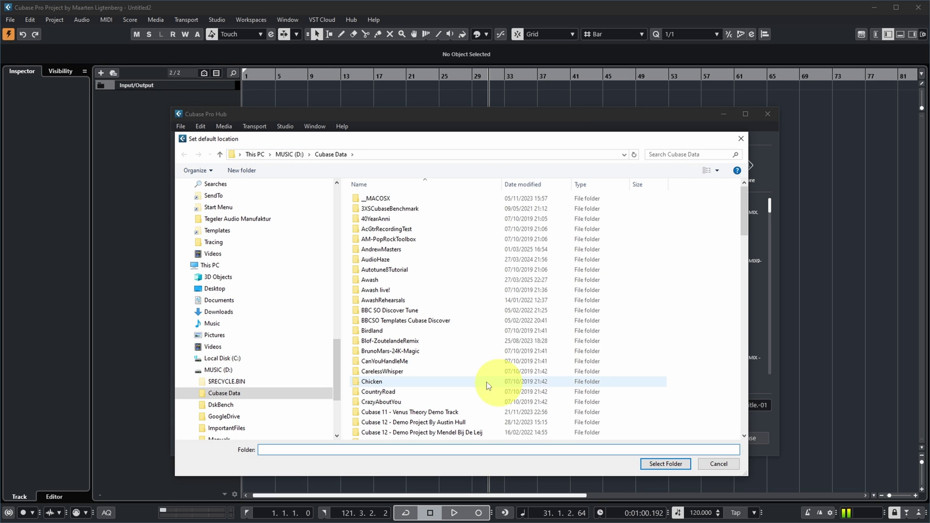
pyautogui.scroll(-7, 446, 310)
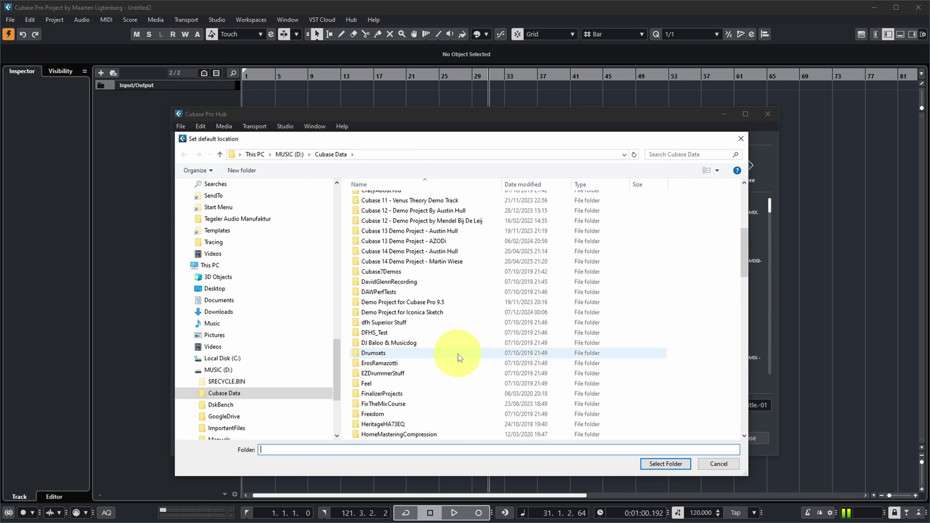
pyautogui.scroll(3, 458, 353)
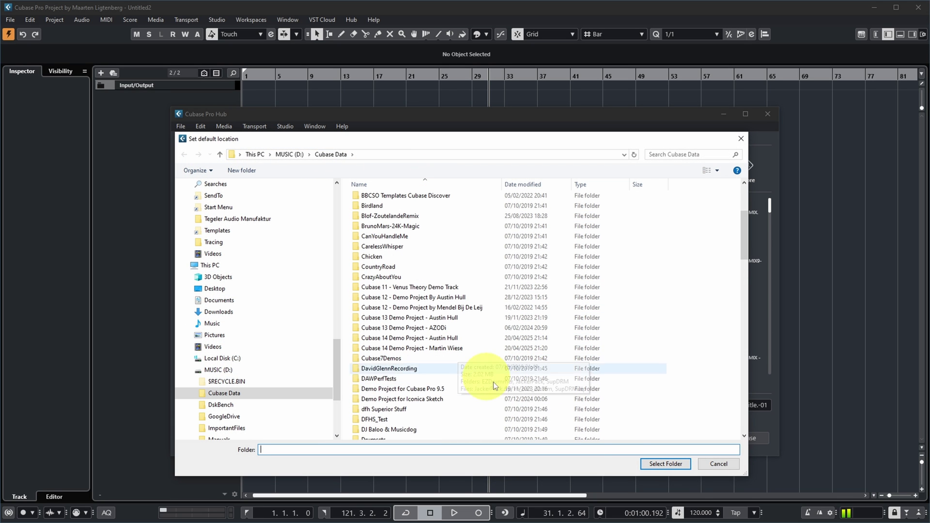
pyautogui.click(720, 464)
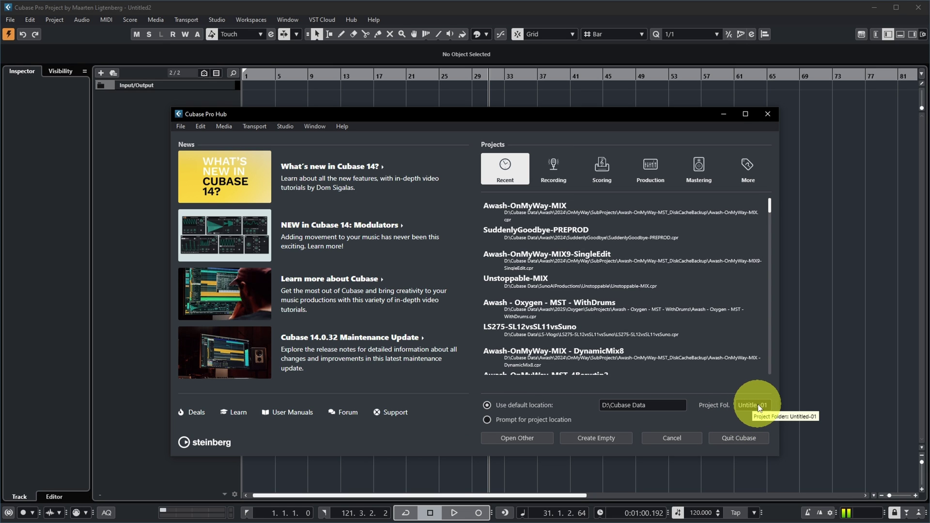
pyautogui.click(597, 438)
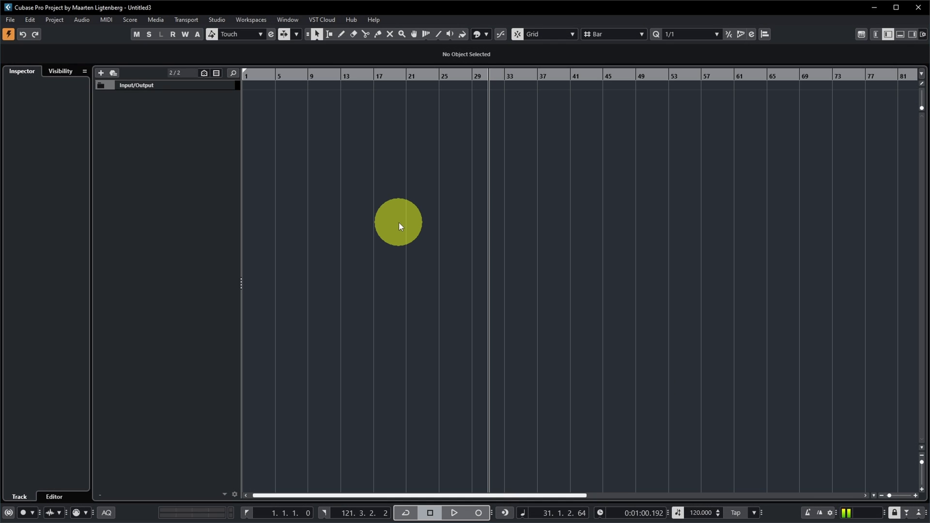
# Open the Pool for Untitled3 with Ctrl+P to check its project folder.
pyautogui.hotkey('ctrl', 'p')
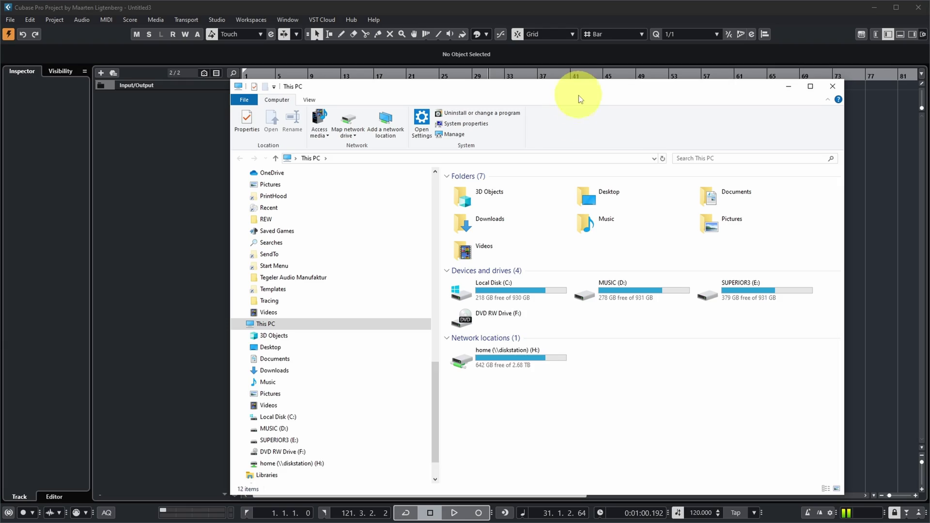
# In File Explorer, browse to D:\Cubase Data\Awash\2025 and select the Song3 folder.
pyautogui.moveTo(576, 97); pyautogui.dragTo(577, 69)
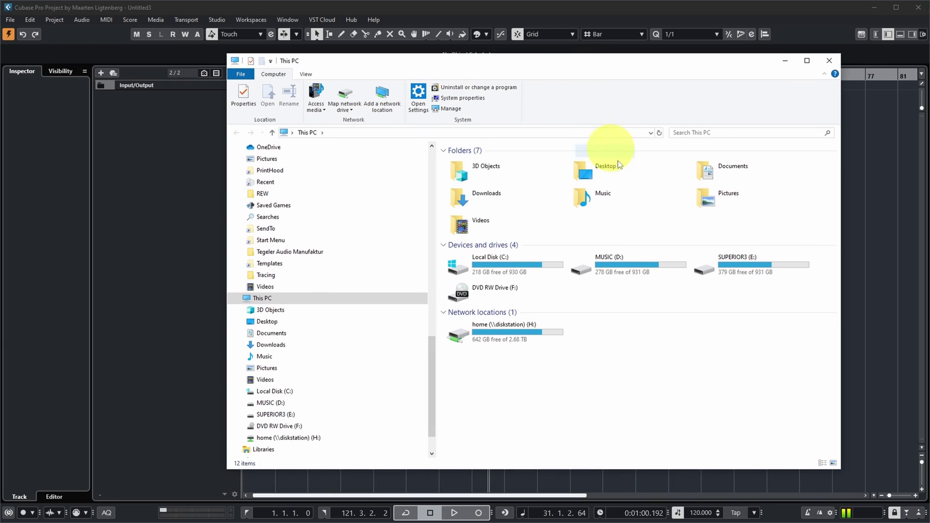
pyautogui.doubleClick(632, 265)
pyautogui.doubleClick(467, 172)
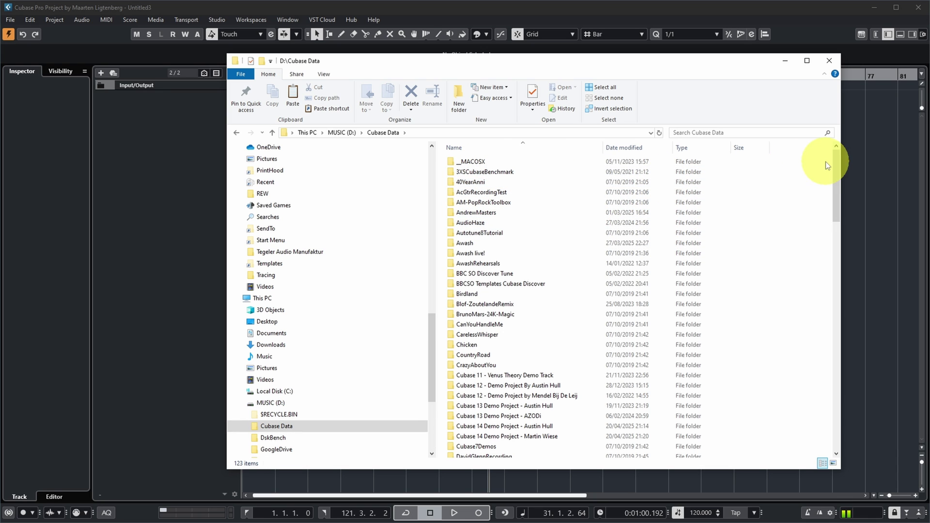
pyautogui.moveTo(833, 166)
pyautogui.mouseDown()
pyautogui.moveTo(833, 318)
pyautogui.moveTo(836, 165)
pyautogui.mouseUp()
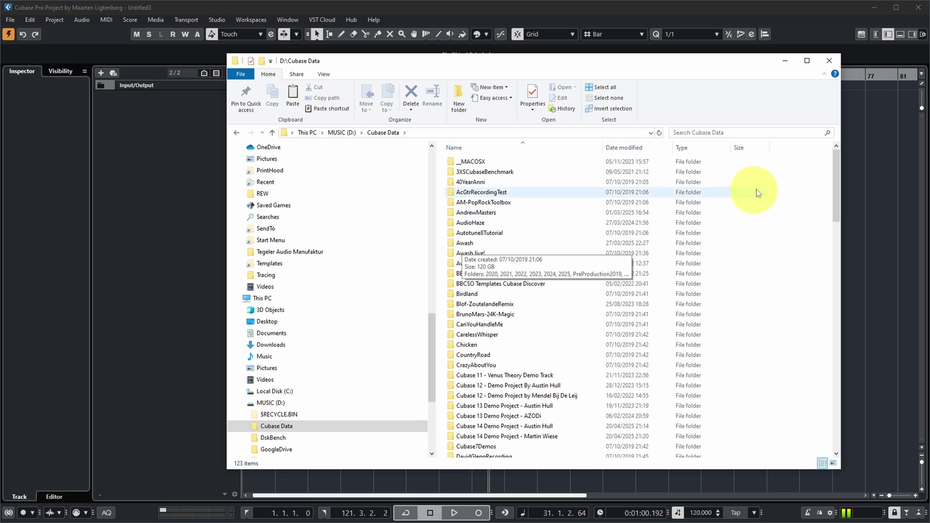
pyautogui.doubleClick(452, 243)
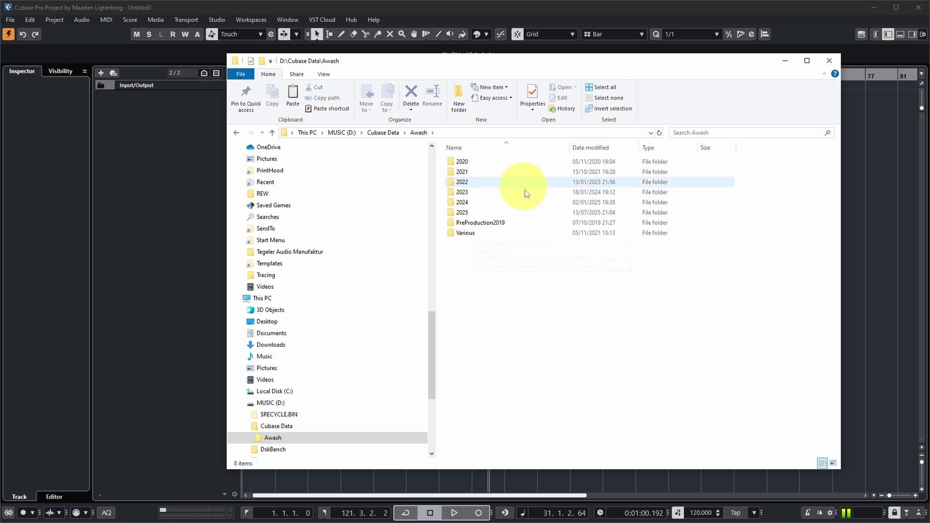
pyautogui.doubleClick(452, 212)
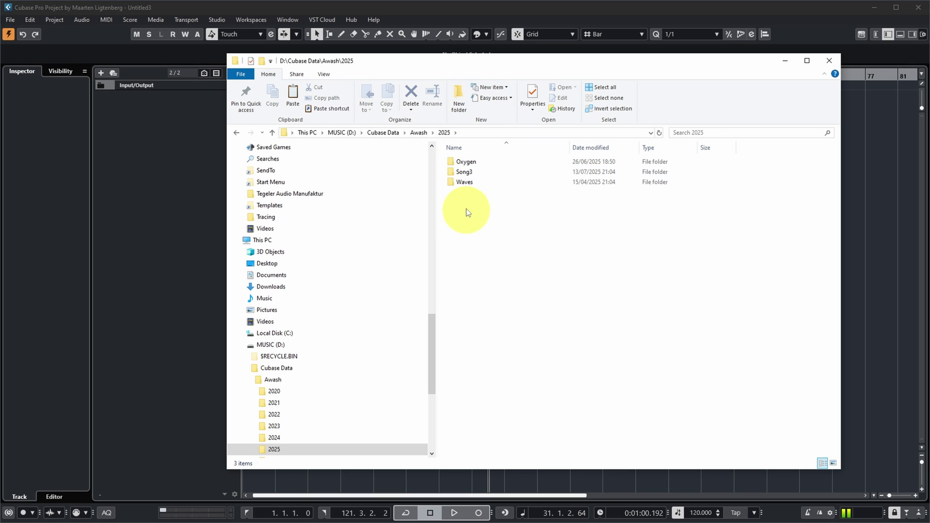
pyautogui.click(463, 173)
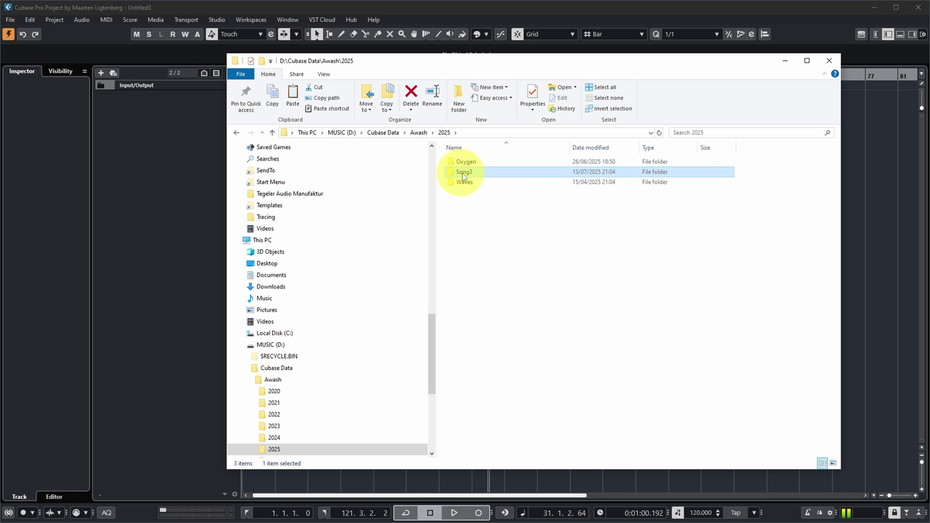
# Close File Explorer and bring up the Cubase Pro Hub.
pyautogui.click(829, 61)
pyautogui.click(351, 19)
pyautogui.click(366, 31)
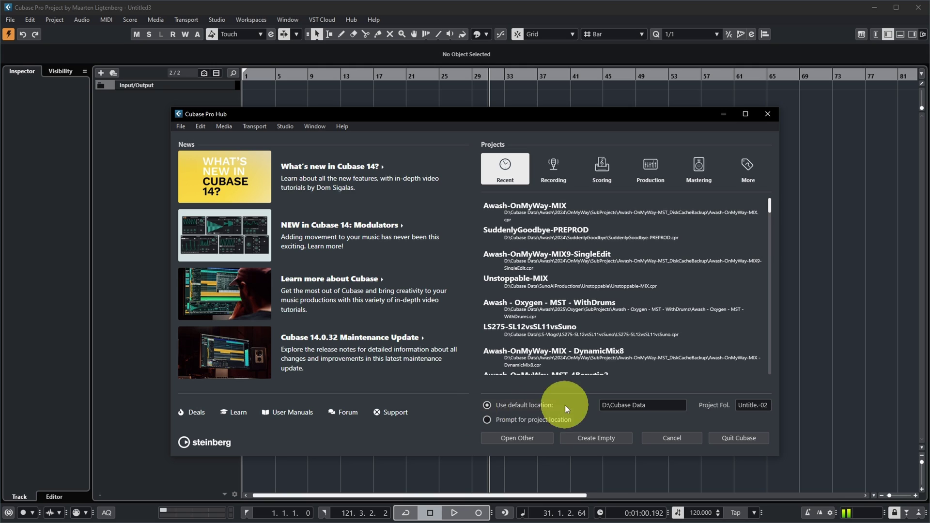
# Set the Hub's project folder to Song4, create empty project Untitled4, and open its Pool.
pyautogui.click(747, 406)
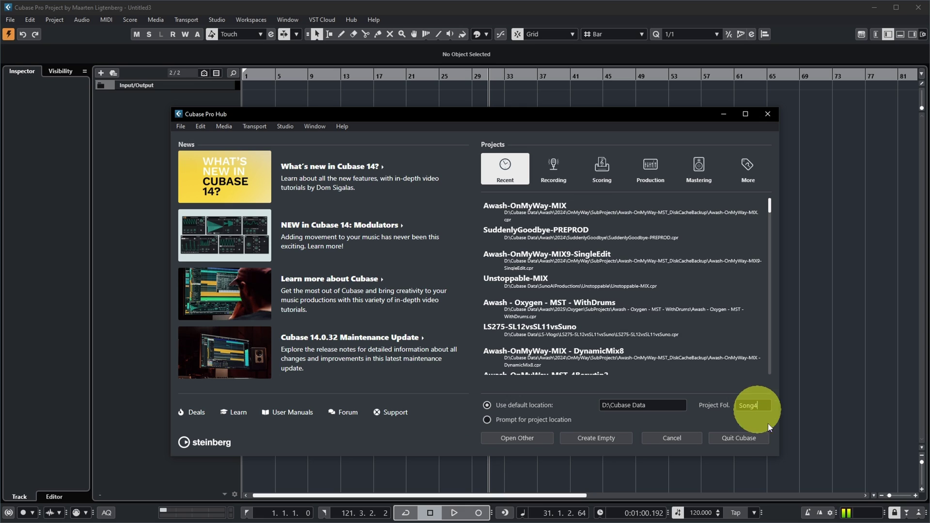
pyautogui.click(597, 438)
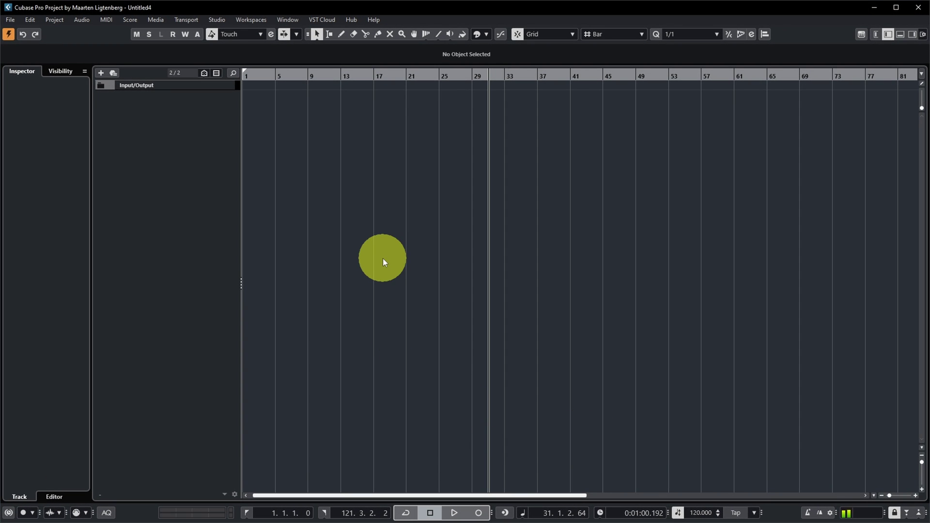
pyautogui.hotkey('ctrl', 'p')
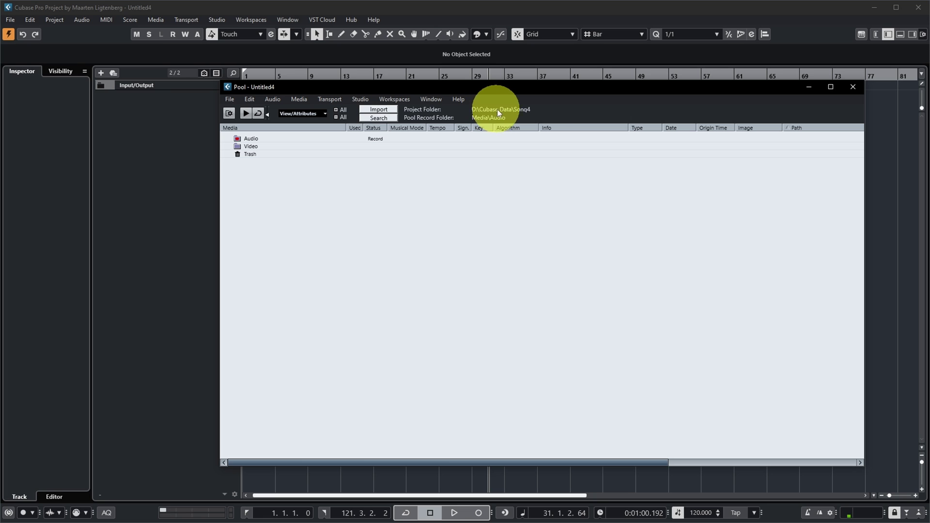
# Close the Pool and start File > Save As in Song4, typing 'Son' as the file name.
pyautogui.click(854, 87)
pyautogui.click(11, 19)
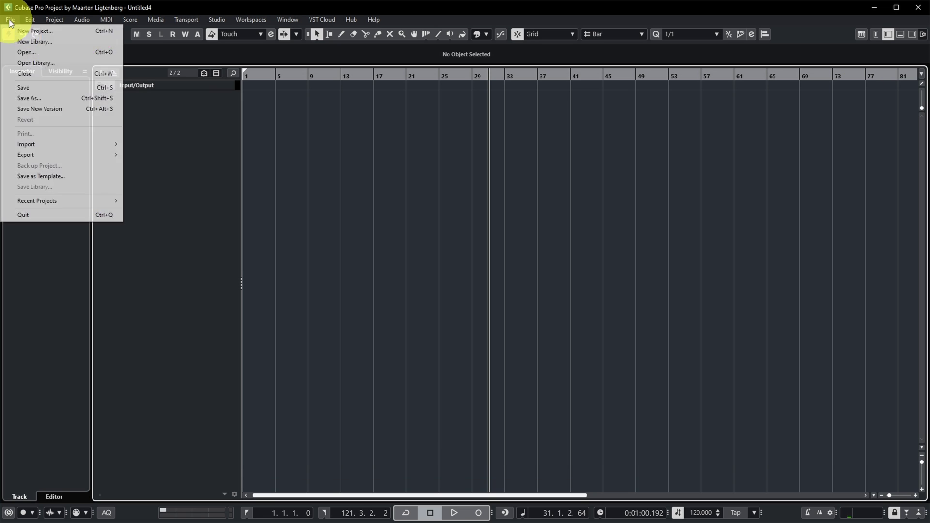
pyautogui.click(26, 98)
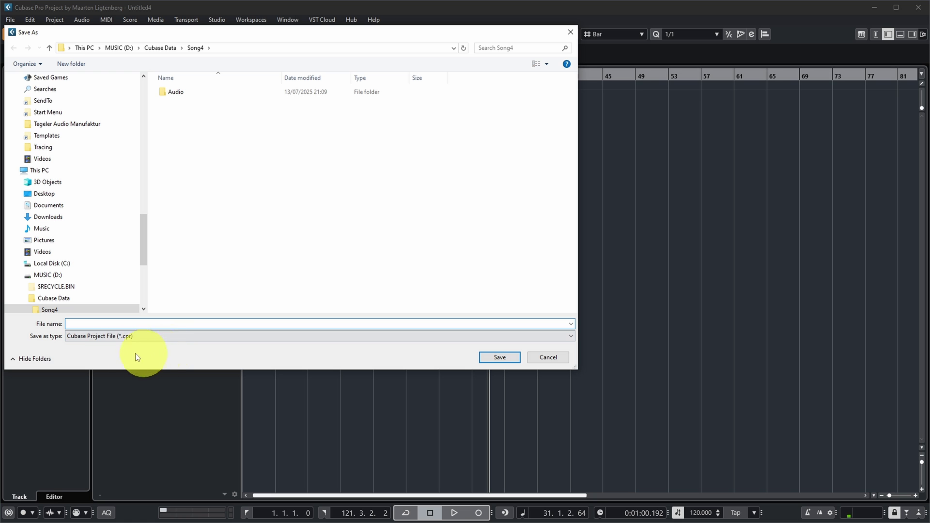
pyautogui.click(107, 323)
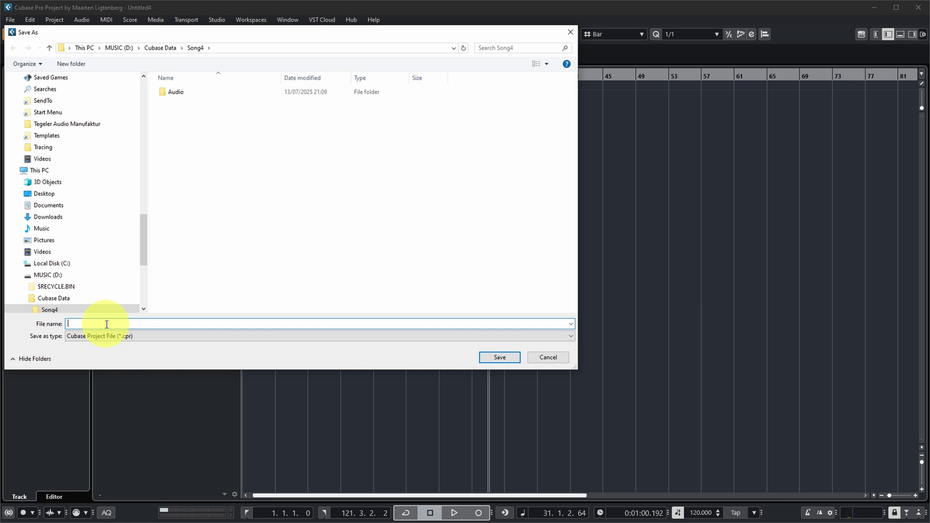
pyautogui.write('Song')
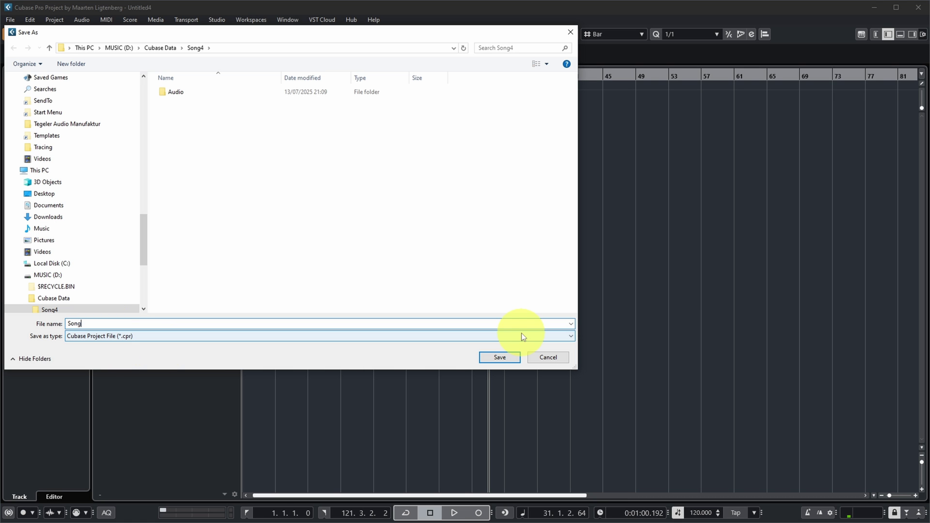